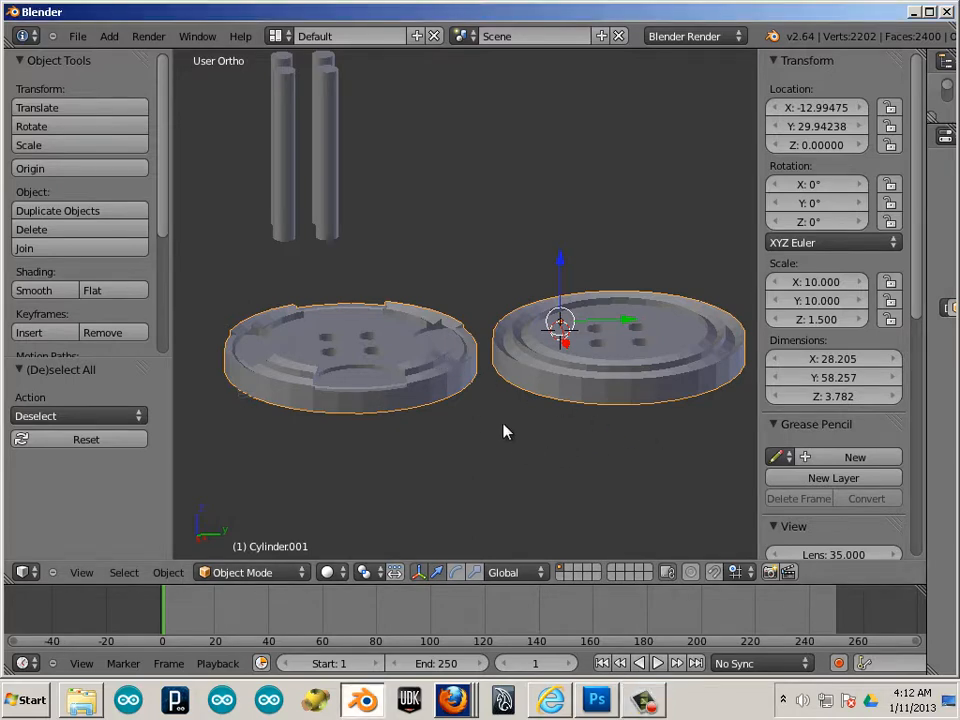
pyautogui.scroll(-2, 470, 430)
pyautogui.scroll(-2, 400, 428)
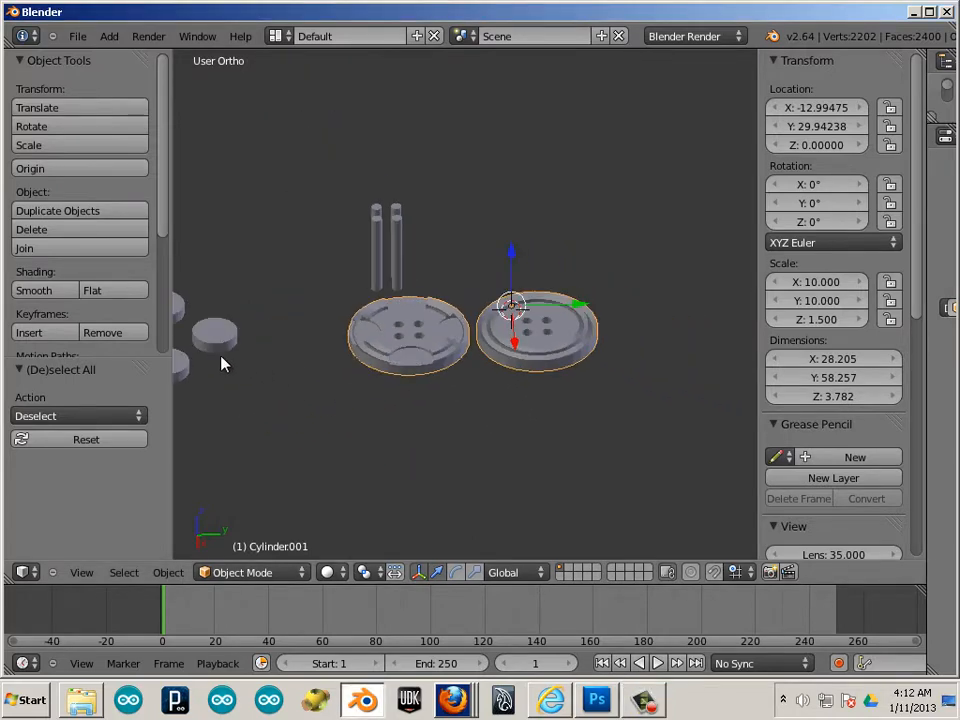
# Pan the 3D view so the four small cylinders sit centred beside the two buttons.
pyautogui.moveTo(222, 362)
pyautogui.keyDown('shift'); pyautogui.mouseDown(button='middle')
pyautogui.moveTo(390, 355)
pyautogui.moveTo(626, 241)
pyautogui.mouseUp(button='middle'); pyautogui.keyUp('shift')
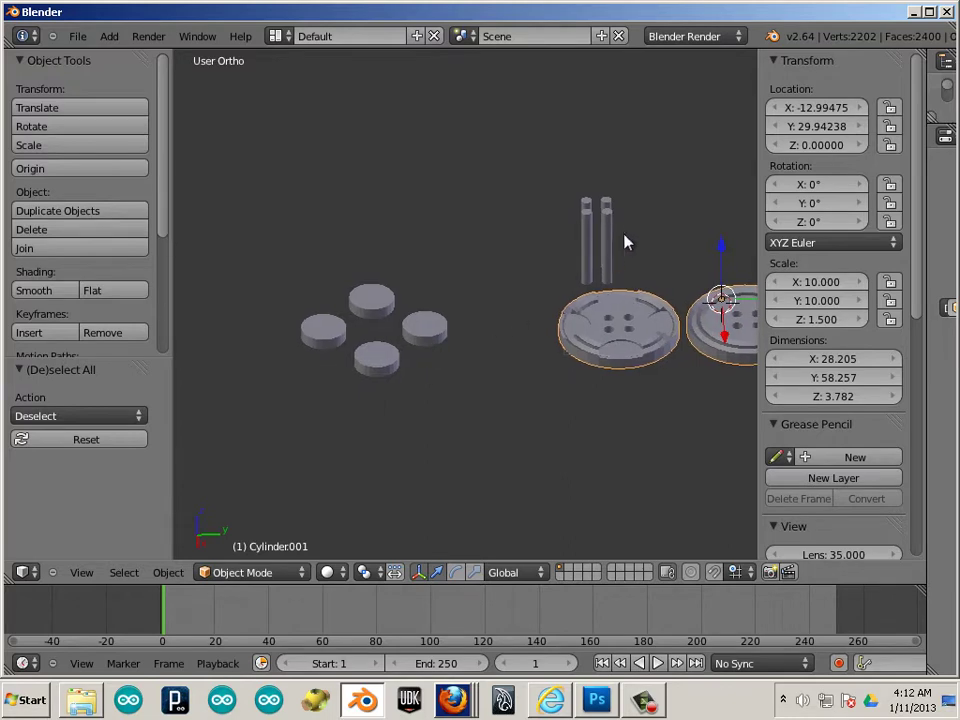
# Duplicate the four button-surface cylinders with Shift+D and lift the copy straight up along Z.
pyautogui.rightClick(435, 337)
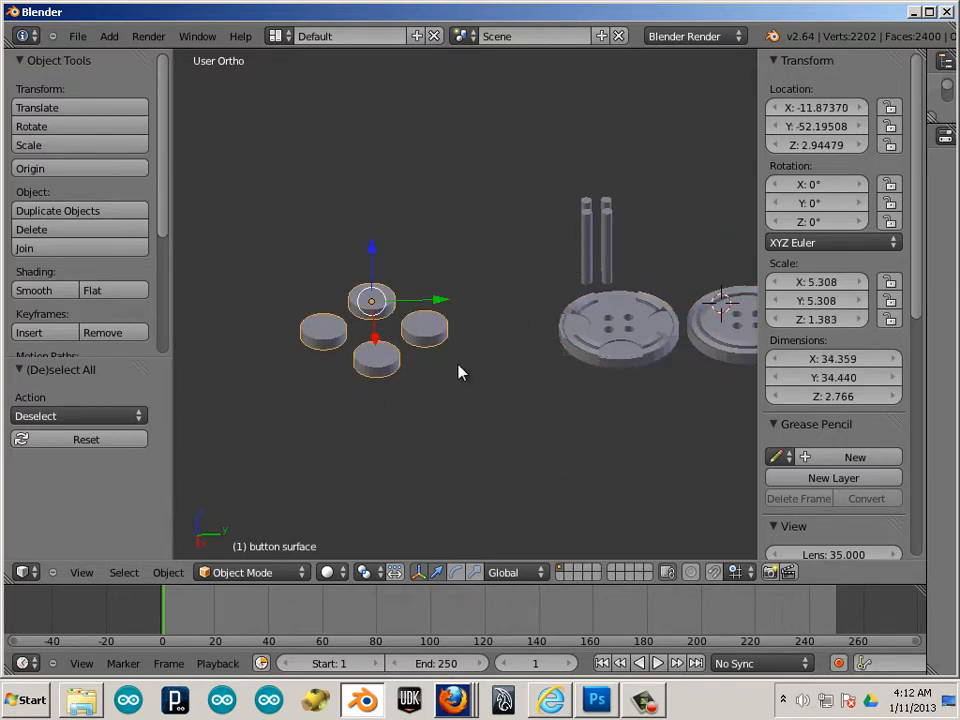
pyautogui.hotkey('shift', 'd')
pyautogui.press('Escape')
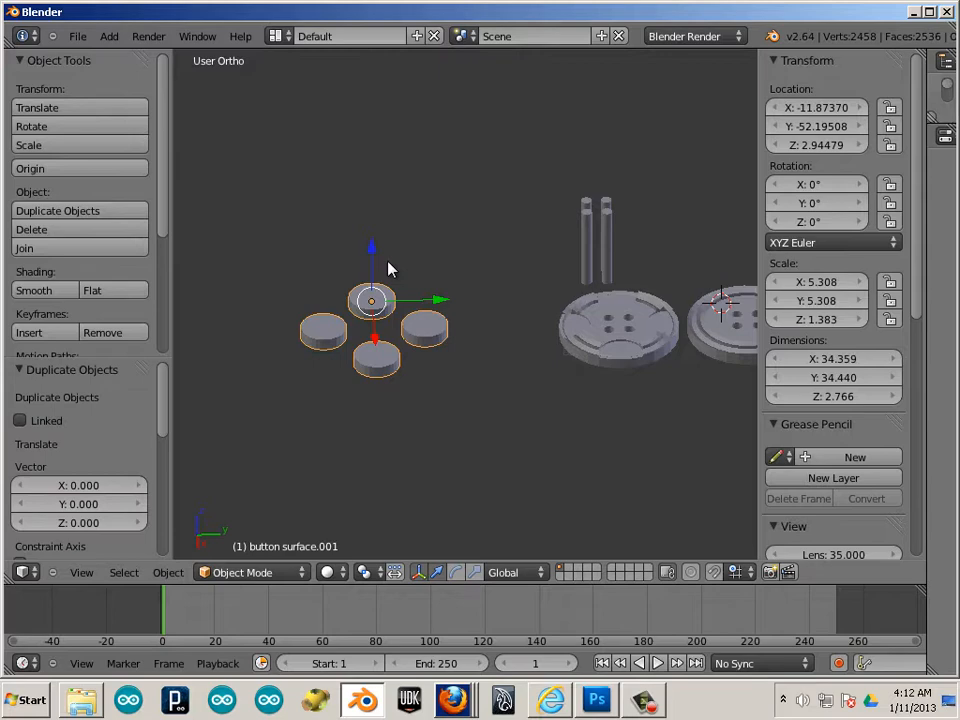
pyautogui.press('g')
pyautogui.press('z')
pyautogui.click(373, 218)
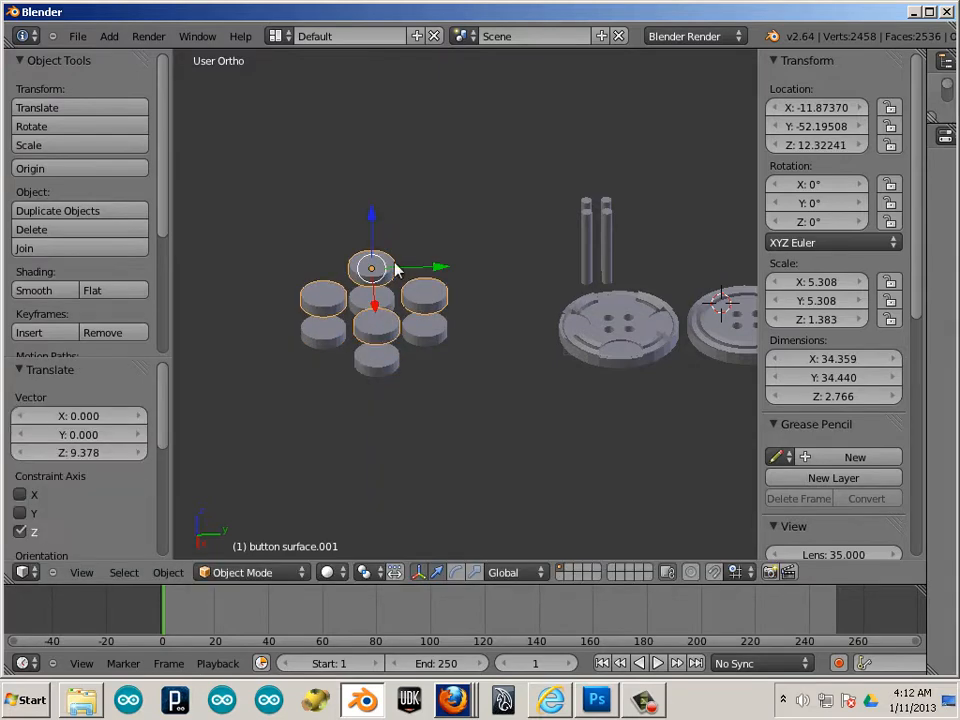
pyautogui.moveTo(380, 215); pyautogui.dragTo(466, 378, button='middle')
pyautogui.scroll(3, 530, 378)
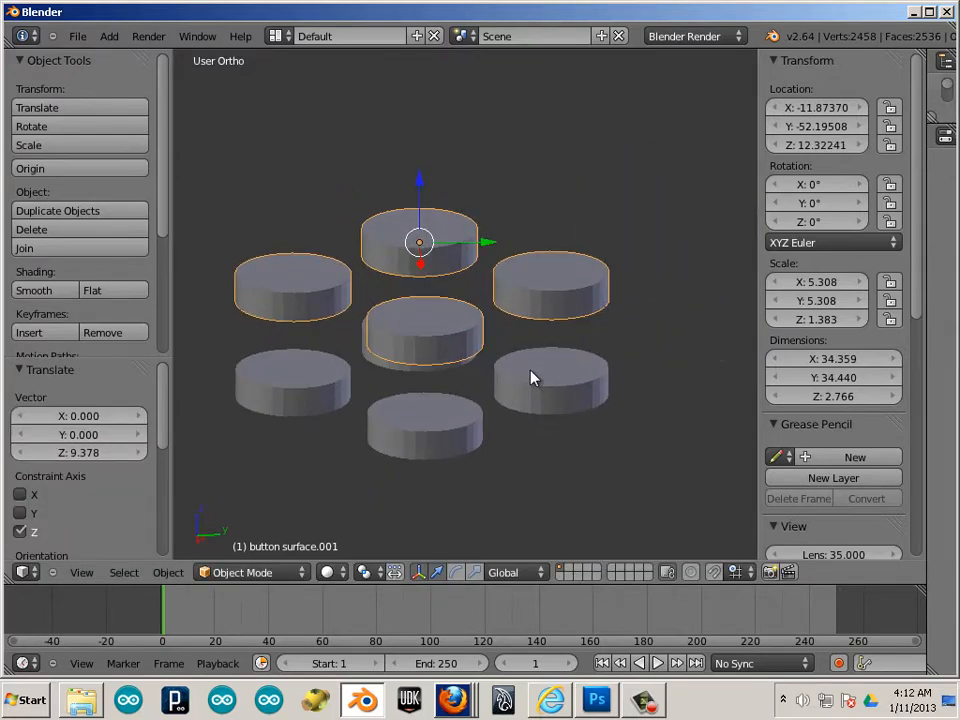
pyautogui.moveTo(530, 378); pyautogui.dragTo(535, 378, button='middle')
pyautogui.scroll(1, 535, 380)
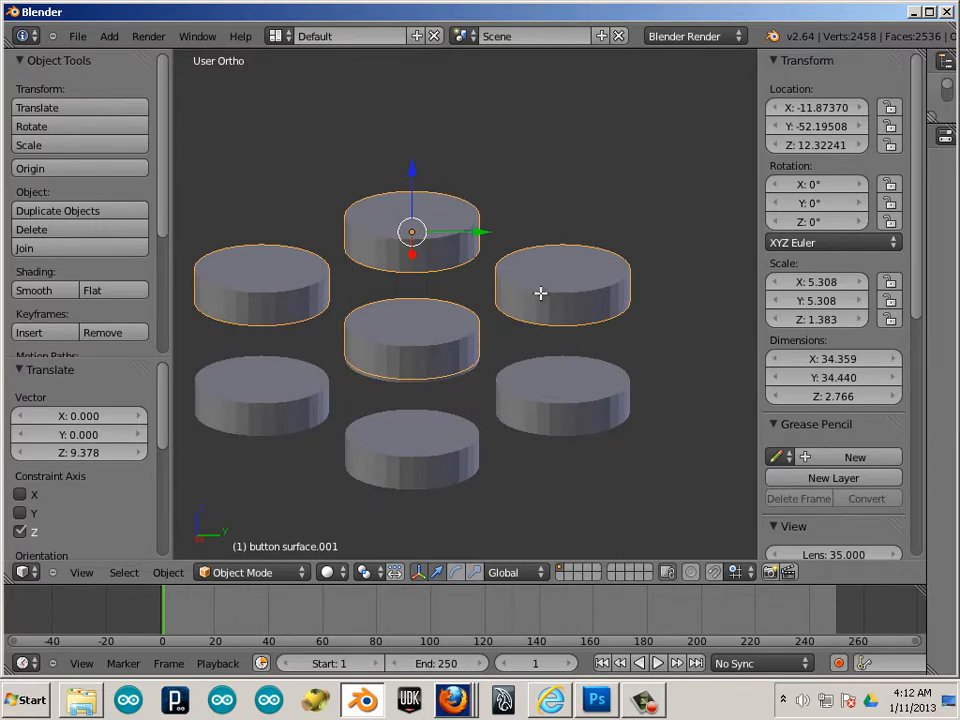
# In Edit Mode, select only the right cylinder's top face and flip its direction with Mesh Tools.
pyautogui.press('Tab')
pyautogui.rightClick(540, 292)
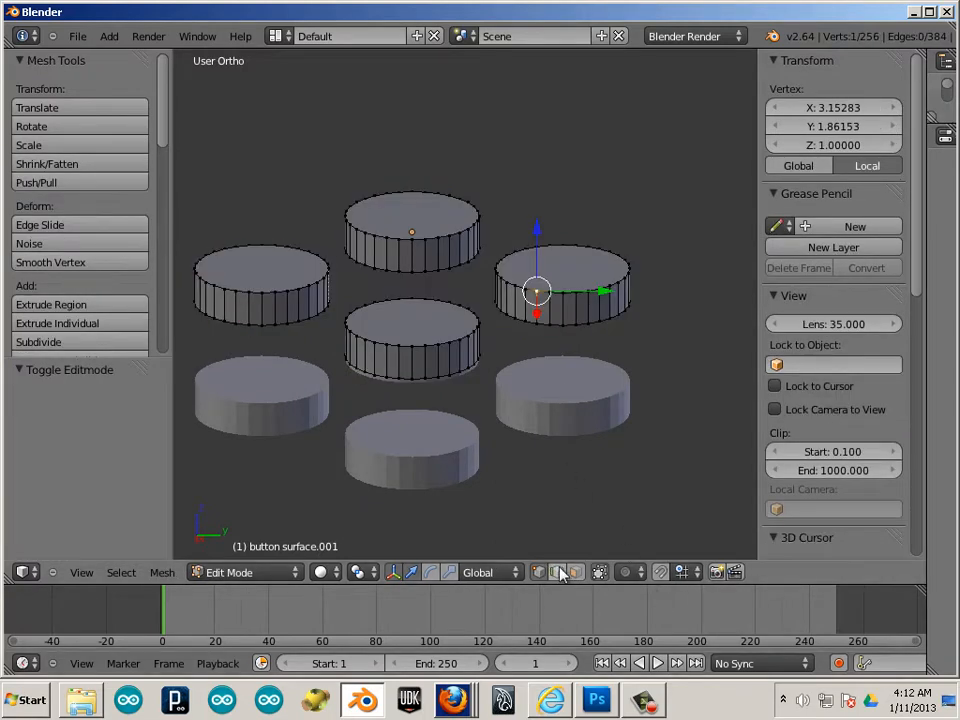
pyautogui.press('a')
pyautogui.keyDown('alt'); pyautogui.rightClick(577, 265); pyautogui.keyUp('alt')
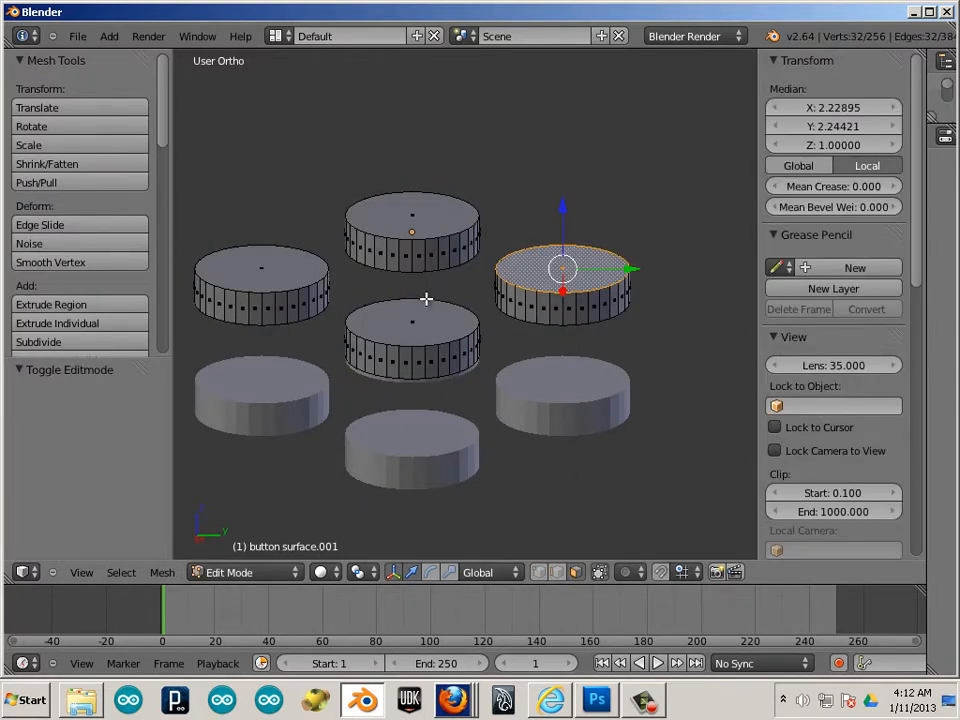
pyautogui.scroll(-3, 104, 116)
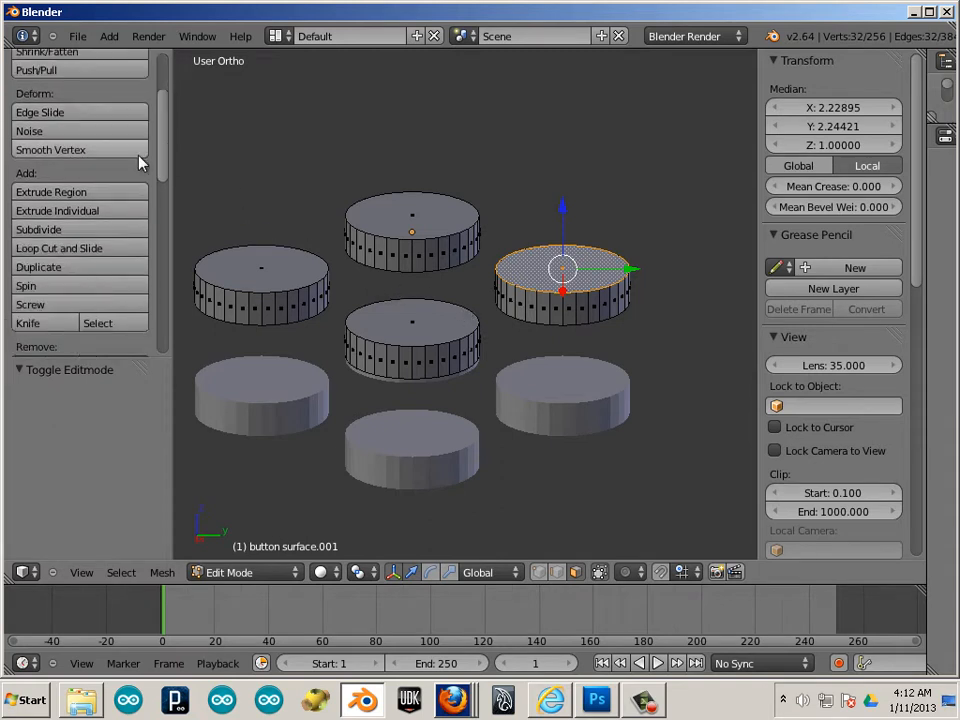
pyautogui.scroll(-3, 104, 118)
pyautogui.scroll(-3, 120, 140)
pyautogui.scroll(-3, 141, 165)
pyautogui.scroll(-2, 104, 140)
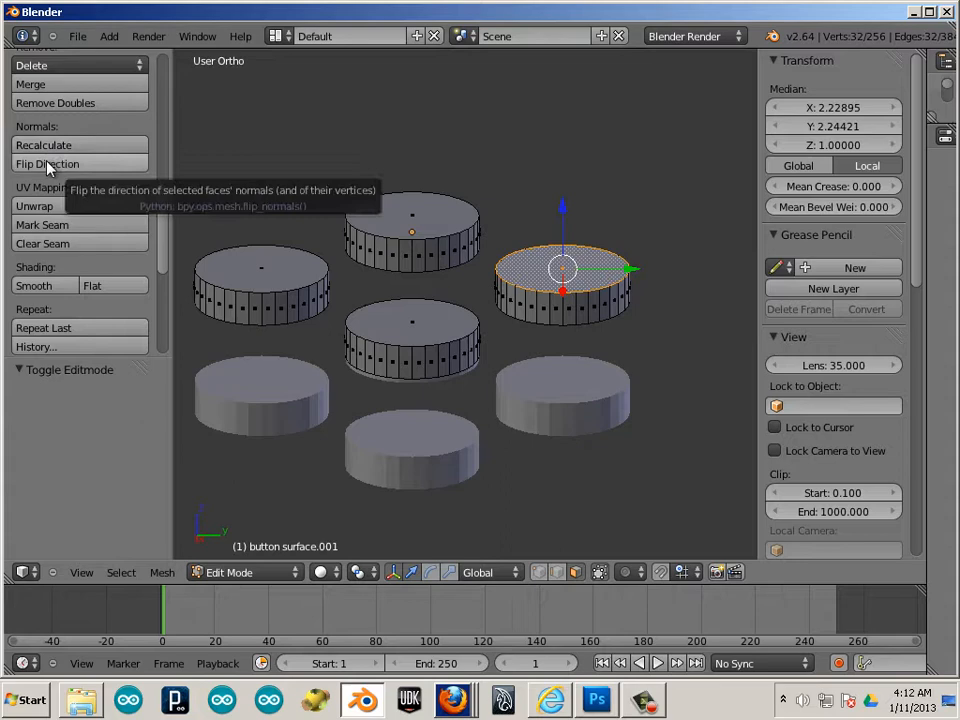
pyautogui.click(47, 164)
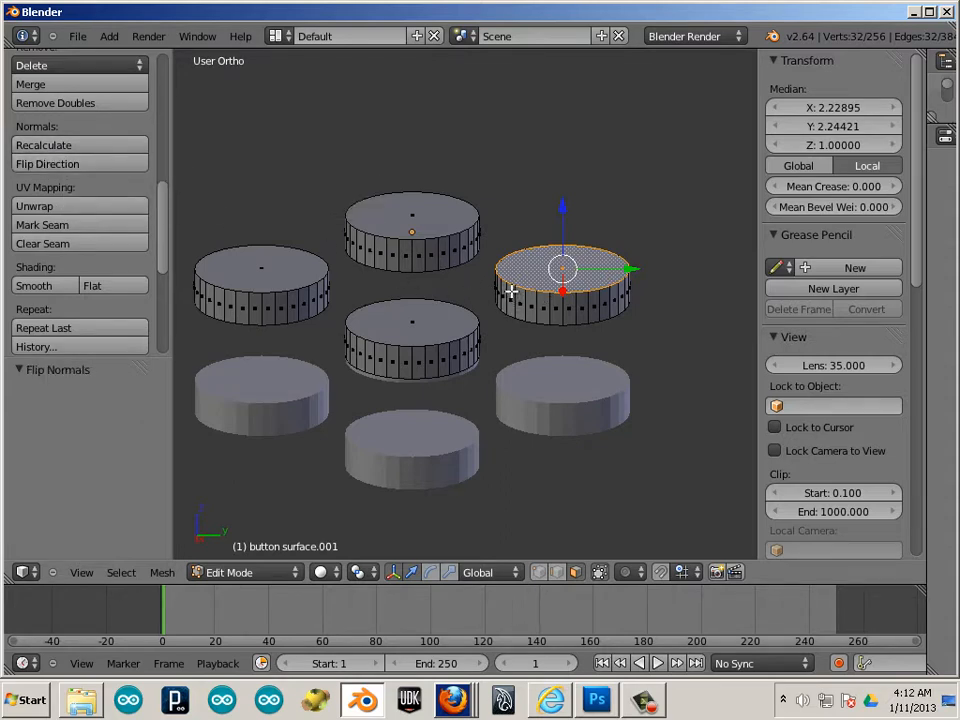
# Enable Backface Culling in the N sidebar's Display panel and deselect the mesh.
pyautogui.press('n')
pyautogui.press('n')
pyautogui.scroll(-3, 793, 427)
pyautogui.scroll(-3, 793, 427)
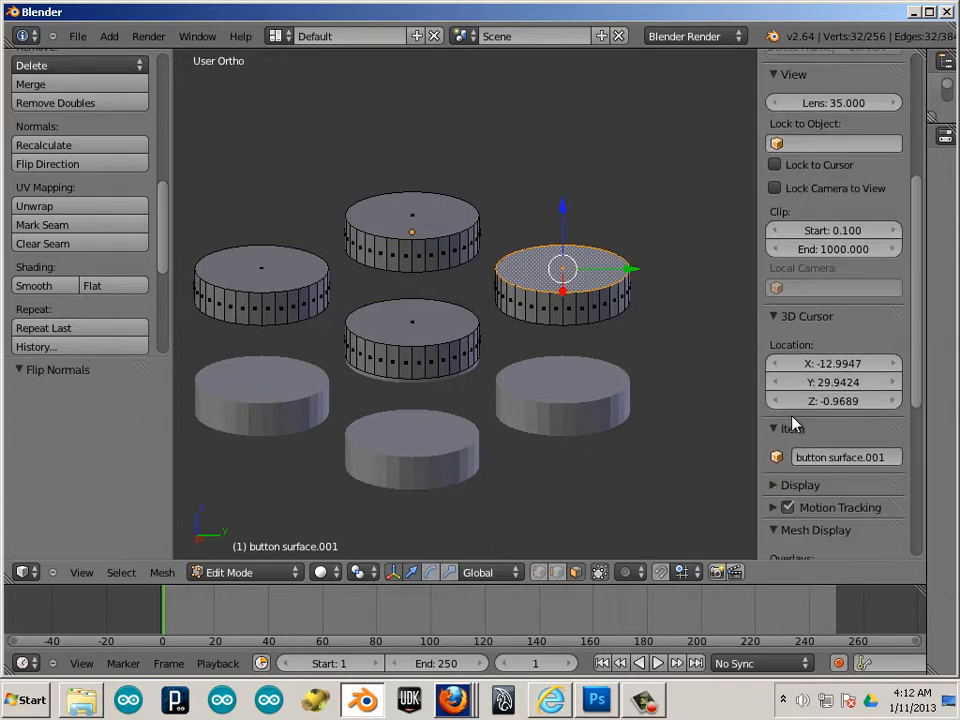
pyautogui.scroll(-3, 793, 427)
pyautogui.scroll(-2, 793, 427)
pyautogui.scroll(-2, 780, 420)
pyautogui.scroll(-1, 765, 410)
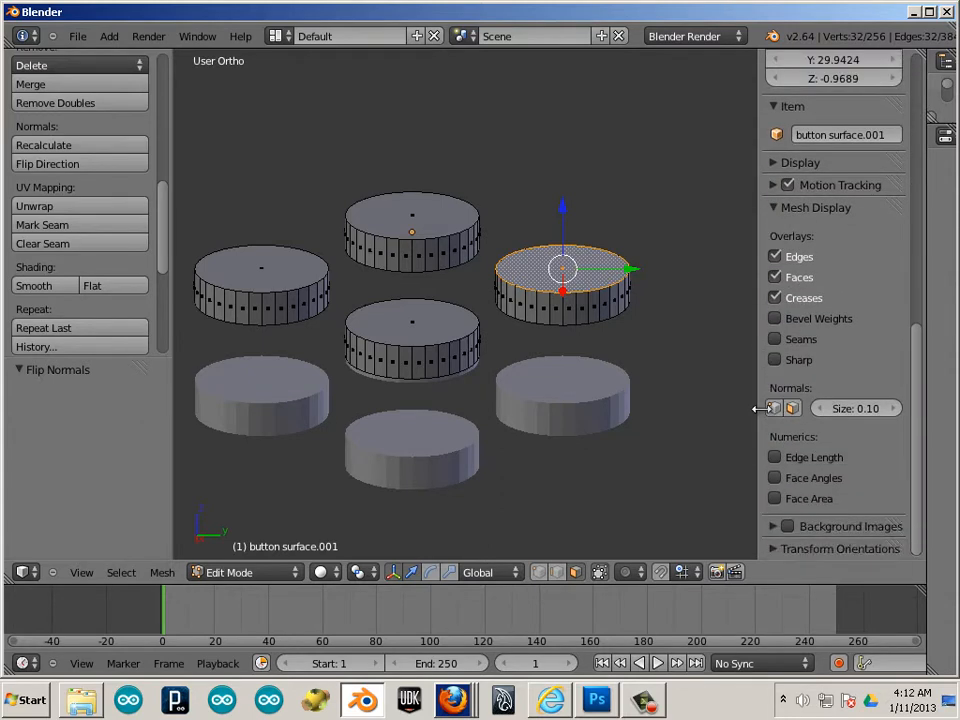
pyautogui.scroll(3, 782, 478)
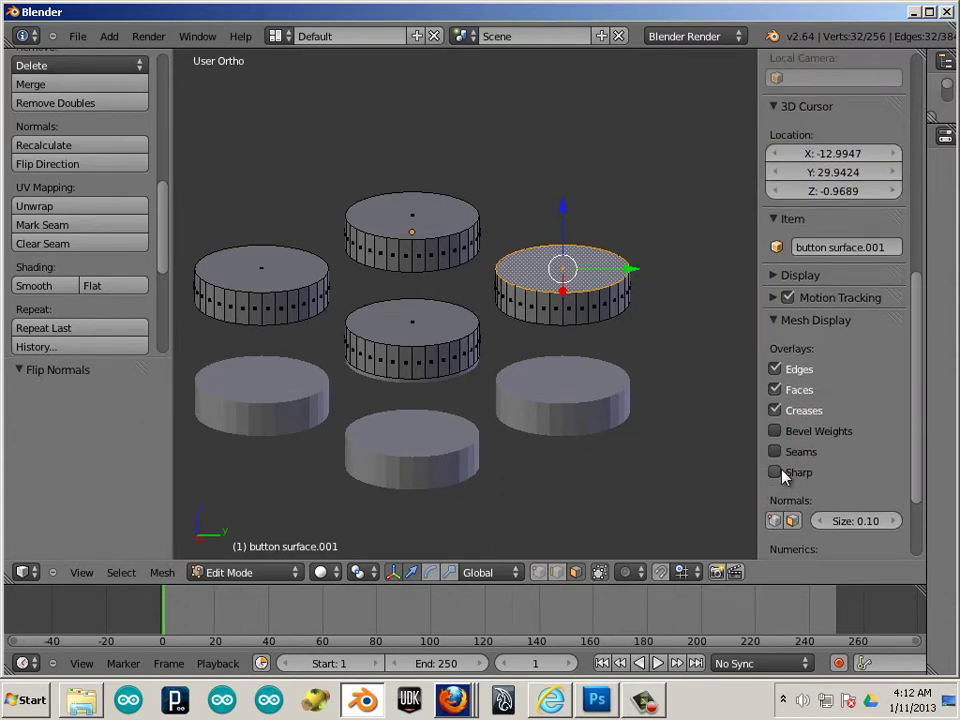
pyautogui.click(775, 276)
pyautogui.scroll(-2, 775, 375)
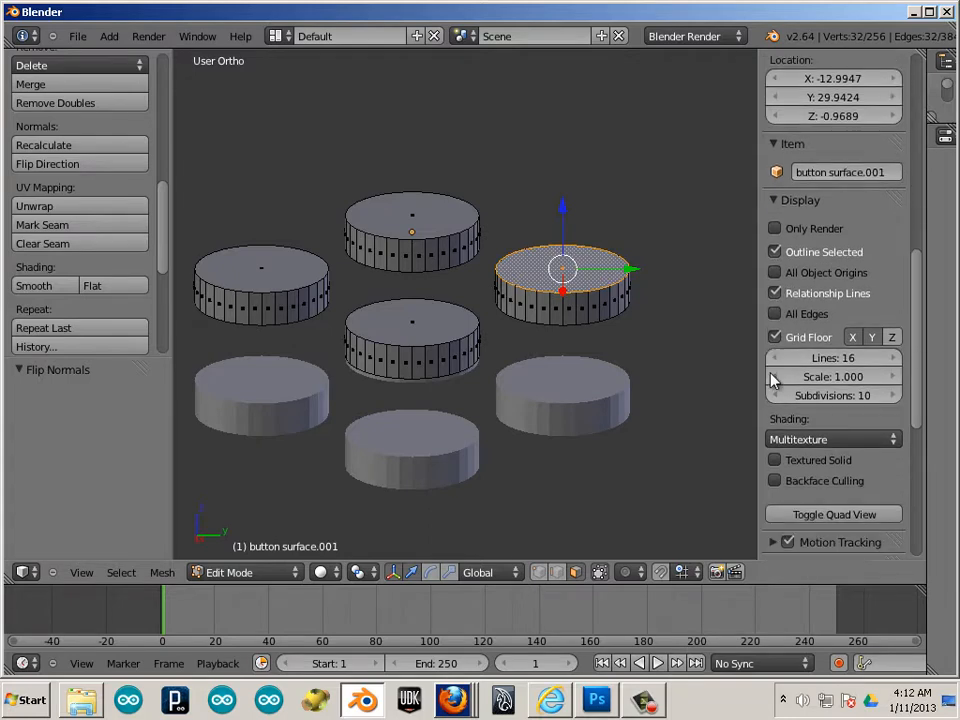
pyautogui.scroll(-1, 775, 375)
pyautogui.click(775, 444)
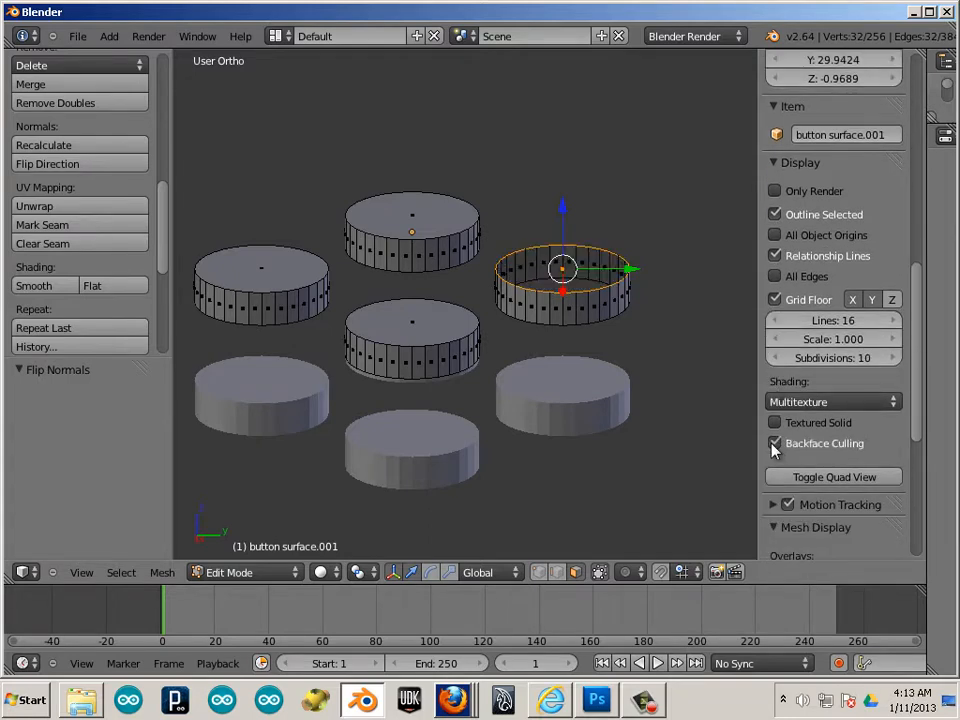
pyautogui.scroll(-3, 775, 444)
pyautogui.press('a')
# Orbit below and above to see the right cylinder's top showing as an open ring, then leave Edit Mode.
pyautogui.moveTo(640, 370); pyautogui.dragTo(635, 391, button='middle')
pyautogui.scroll(2, 635, 391)
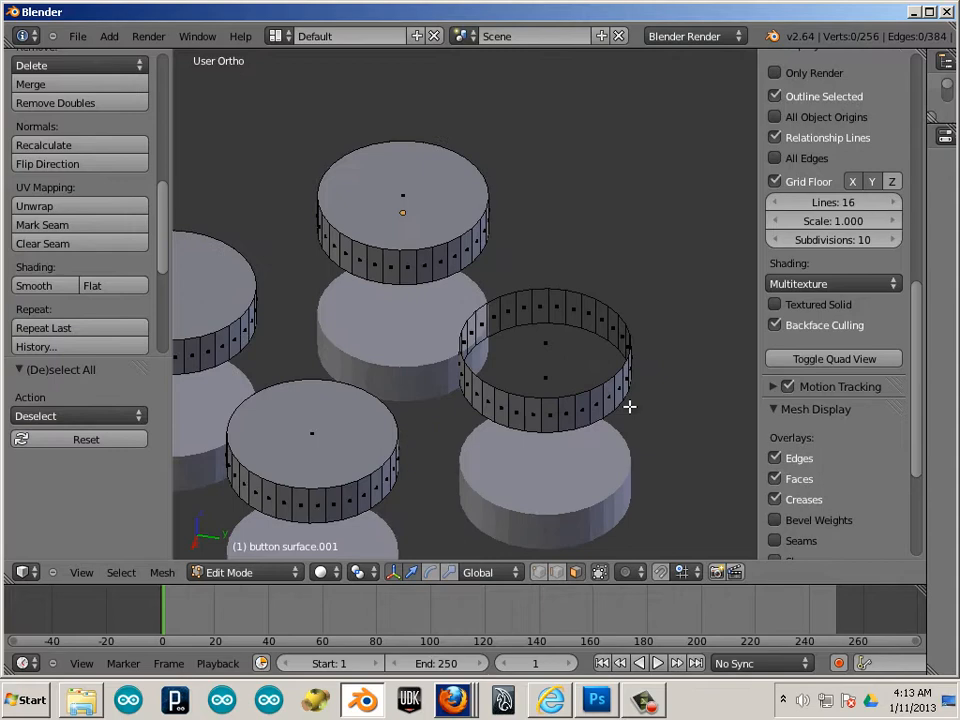
pyautogui.moveTo(470, 345)
pyautogui.mouseDown(button='middle')
pyautogui.moveTo(484, 205)
pyautogui.moveTo(505, 138)
pyautogui.mouseUp(button='middle')
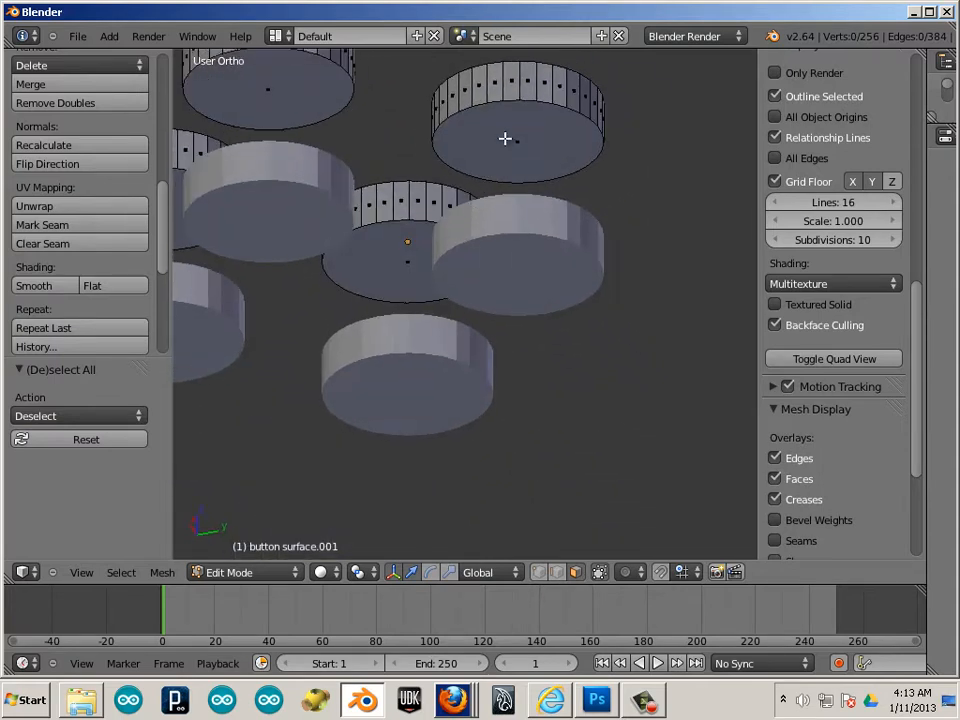
pyautogui.moveTo(487, 196); pyautogui.dragTo(472, 318, button='middle')
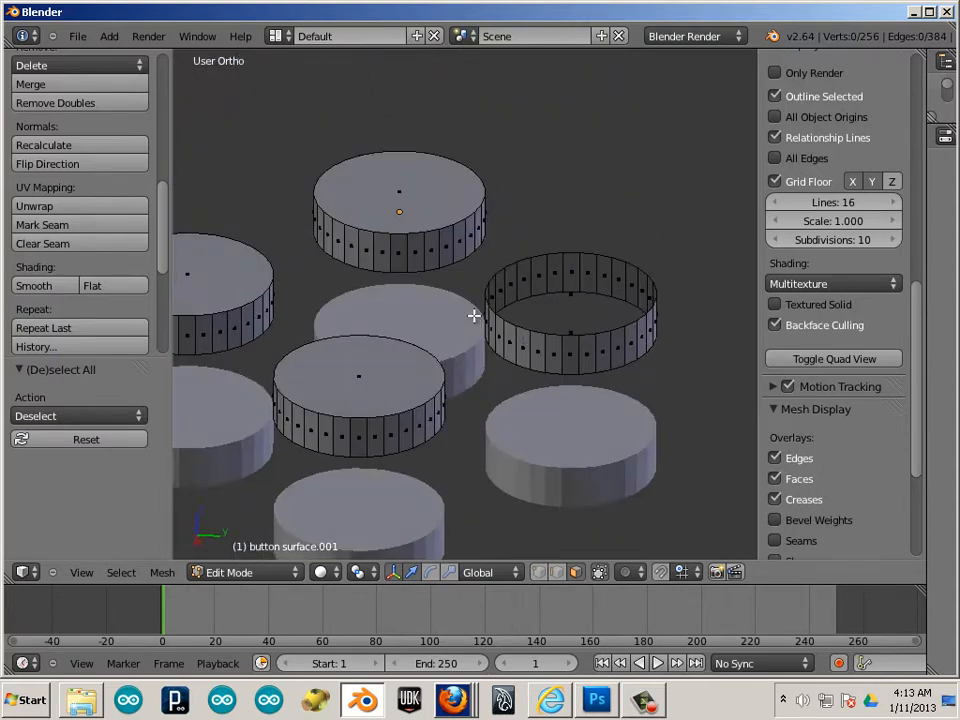
pyautogui.scroll(-5, 472, 318)
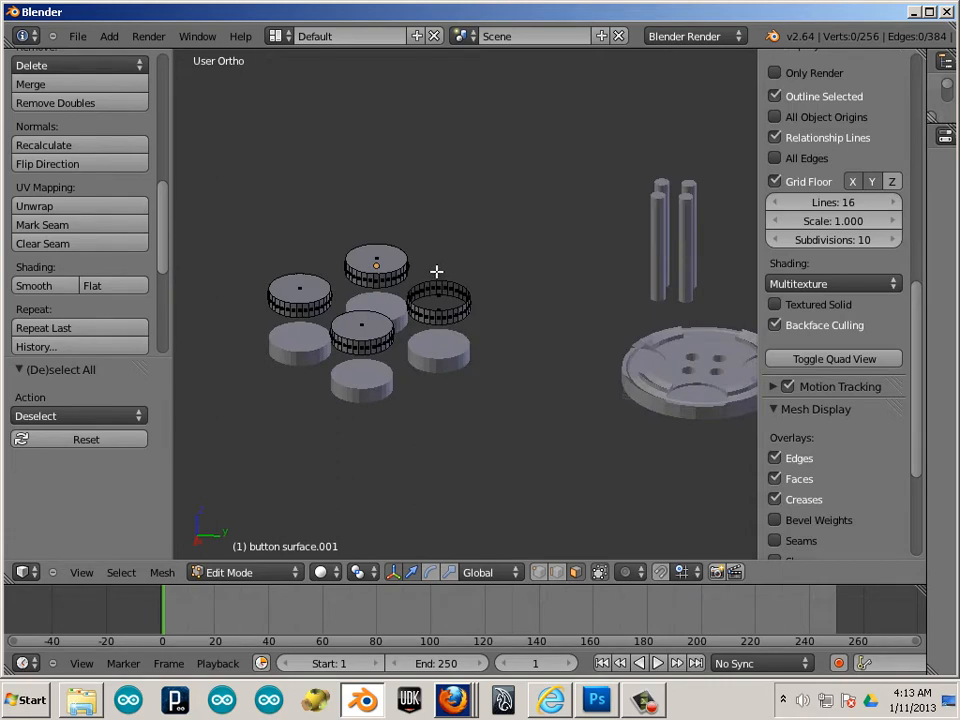
pyautogui.scroll(3, 436, 271)
pyautogui.press('Tab')
pyautogui.press('Tab')
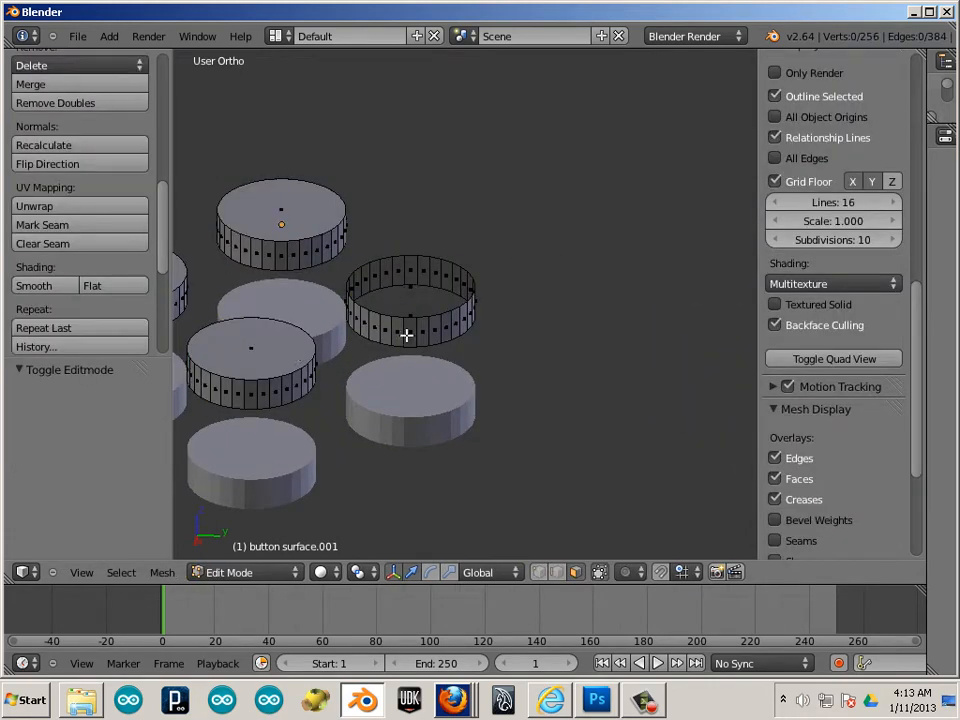
# Leave the duplicate, select the button_holes pegs object and enter Edit Mode on it.
pyautogui.rightClick(407, 334)
pyautogui.scroll(-4, 595, 336)
pyautogui.press('a')
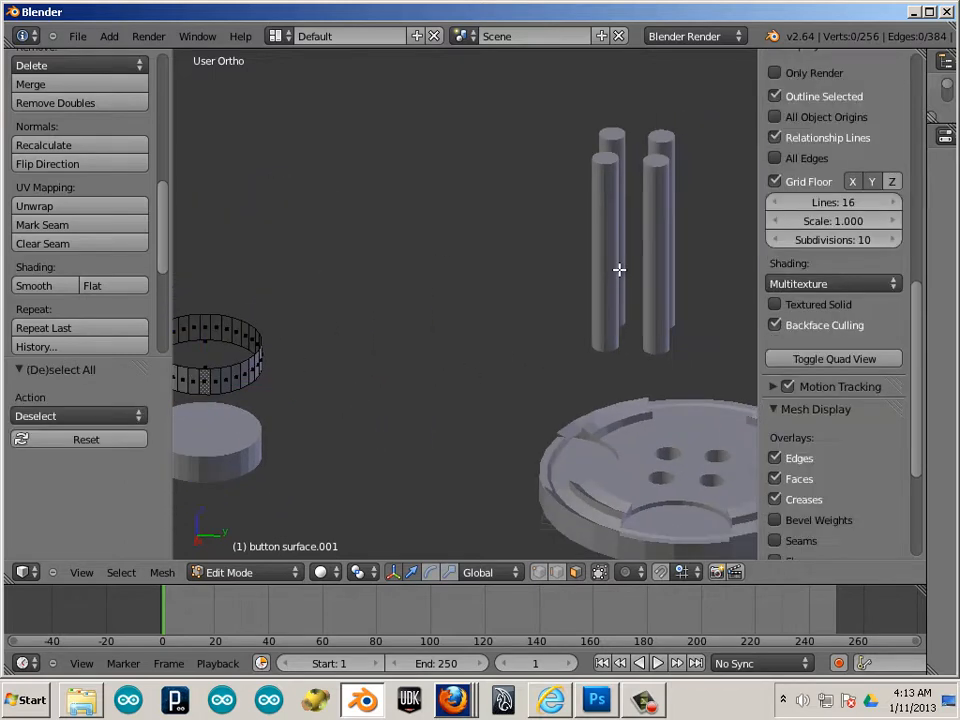
pyautogui.press('Tab')
pyautogui.rightClick(612, 240)
pyautogui.press('Tab')
pyautogui.scroll(3, 548, 340)
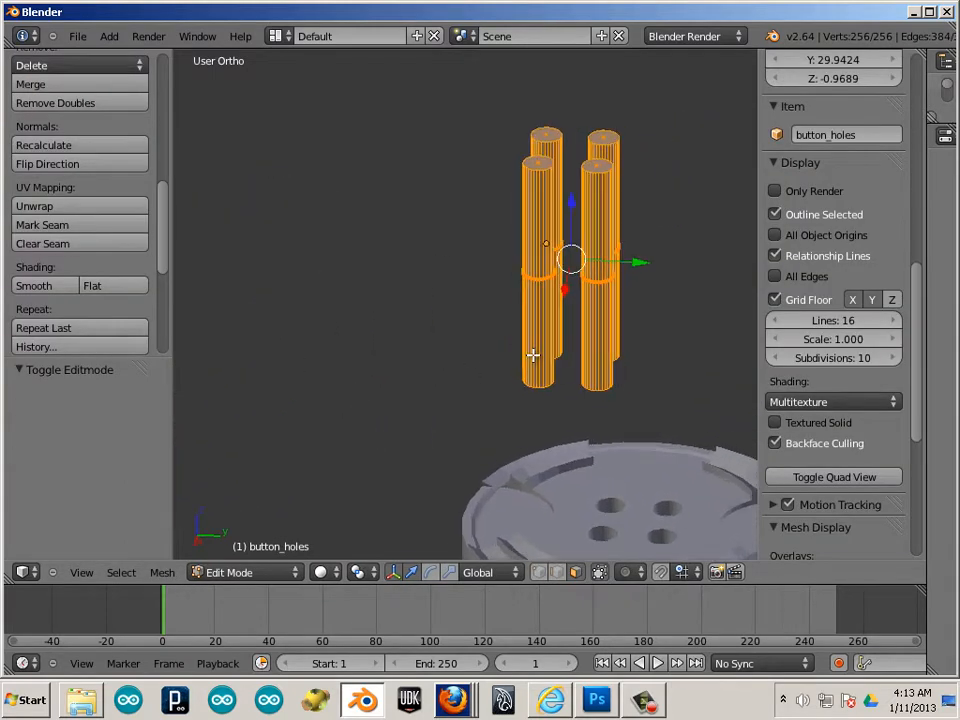
# Select the whole front-left peg with Ctrl+L and separate it into its own object.
pyautogui.keyDown('alt'); pyautogui.rightClick(540, 160); pyautogui.keyUp('alt')
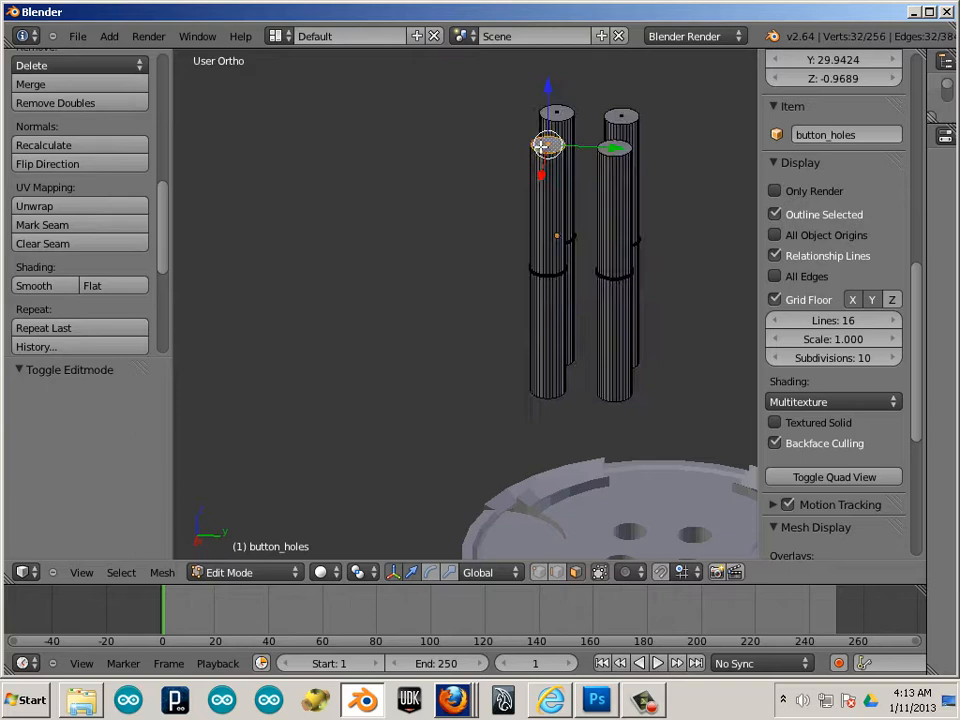
pyautogui.hotkey('ctrl', 'l')
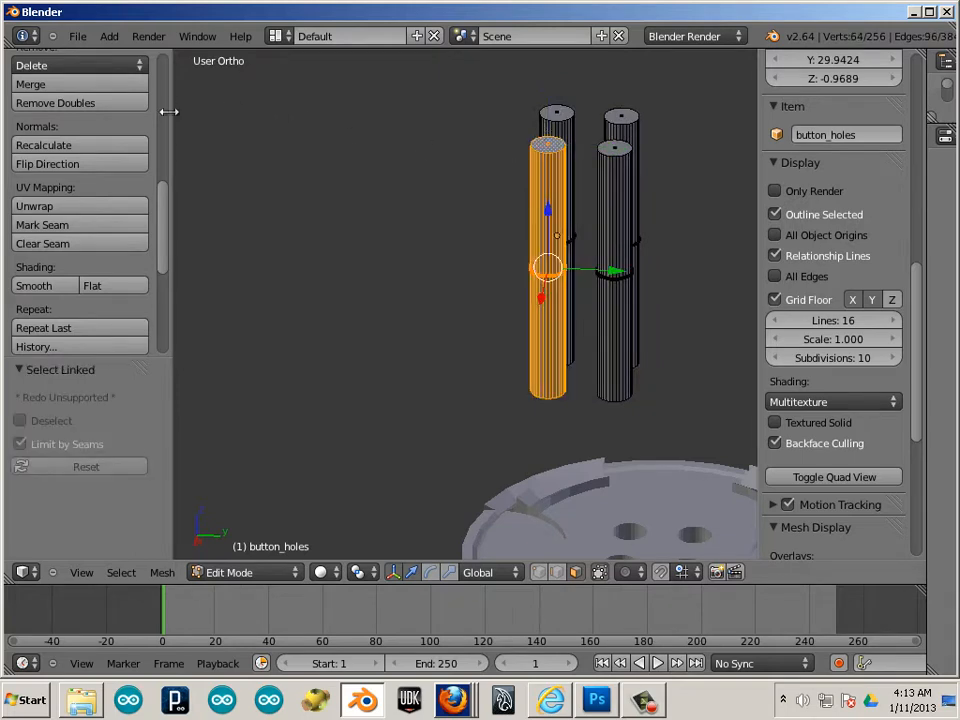
pyautogui.click(162, 572)
pyautogui.moveTo(181, 307)
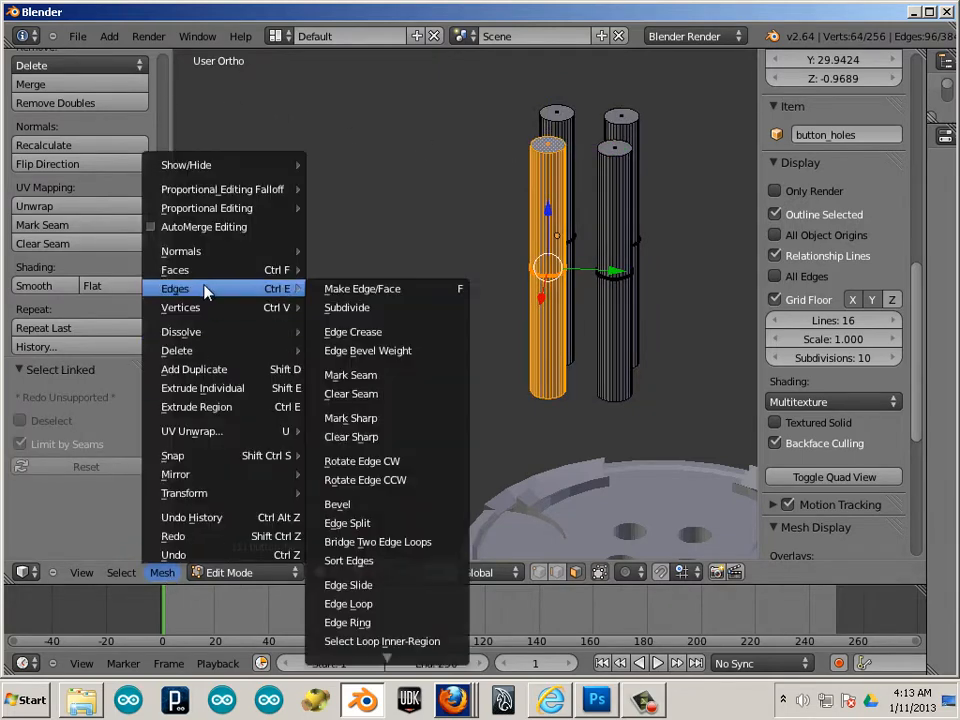
pyautogui.moveTo(385, 364)
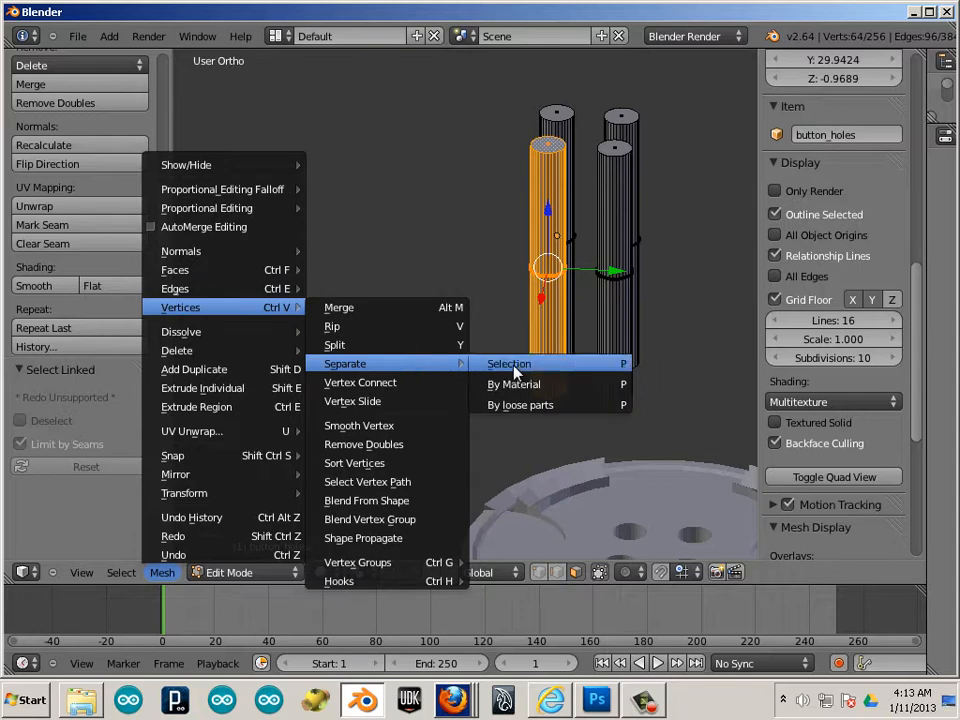
pyautogui.click(628, 364)
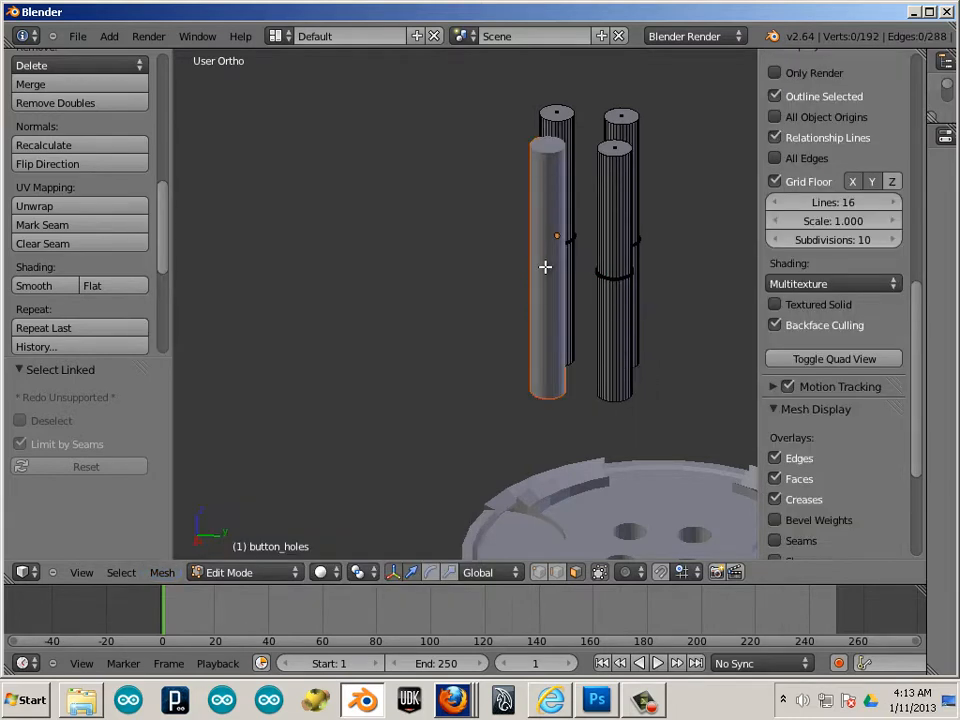
# Back in Object Mode, set the separated peg's origin to its geometry centre.
pyautogui.press('Tab')
pyautogui.moveTo(548, 260); pyautogui.dragTo(545, 320)
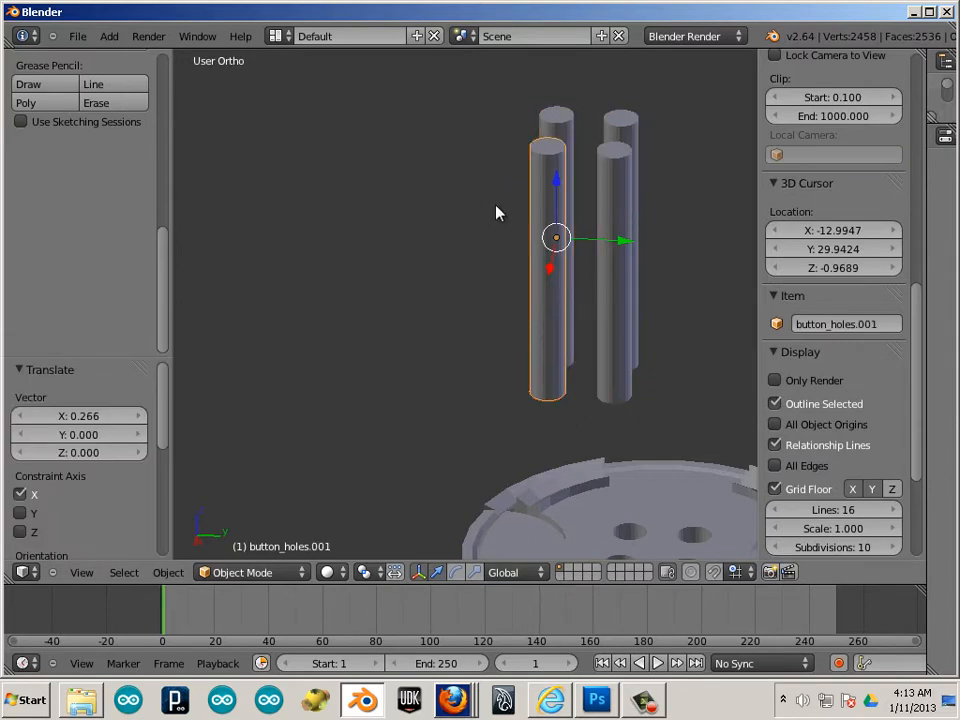
pyautogui.click(168, 572)
pyautogui.moveTo(229, 493)
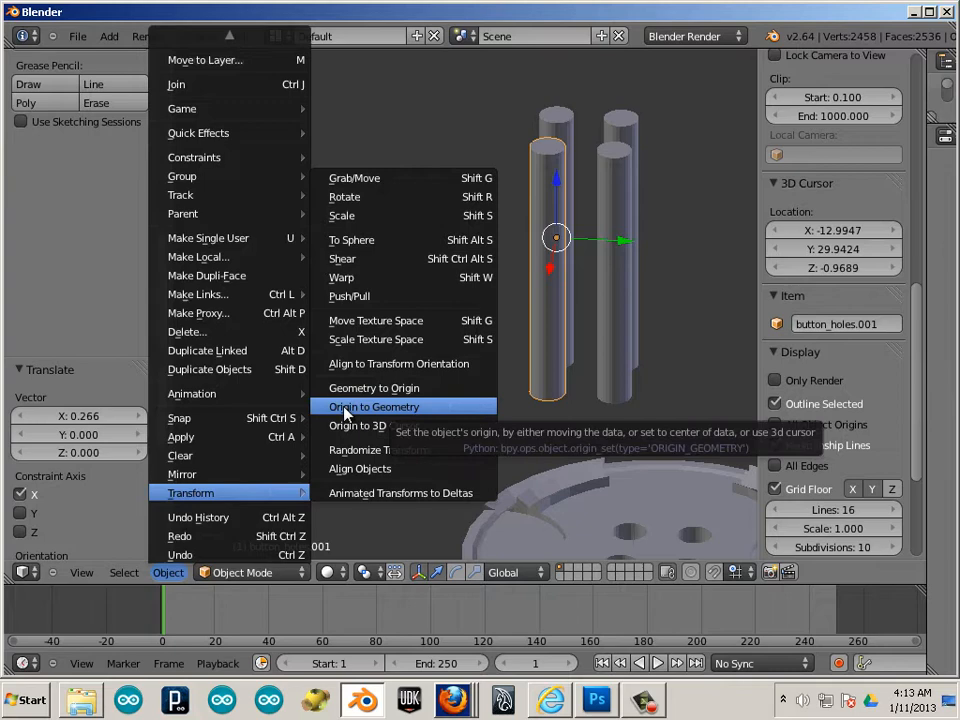
pyautogui.click(345, 410)
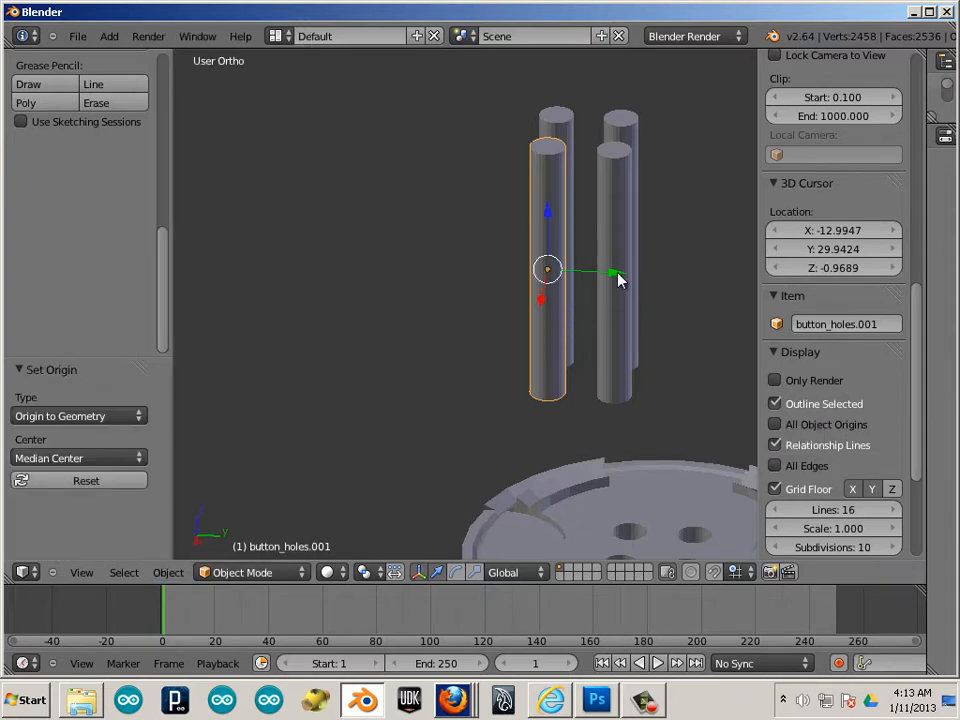
# Move the thin button_holes.001 cylinder along Y and then X until it sits beside the stacked discs.
pyautogui.moveTo(613, 275); pyautogui.dragTo(259, 167)
pyautogui.moveTo(373, 232)
pyautogui.keyDown('shift'); pyautogui.mouseDown(button='middle')
pyautogui.moveTo(513, 257)
pyautogui.moveTo(470, 370)
pyautogui.mouseUp(button='middle'); pyautogui.keyUp('shift')
pyautogui.moveTo(553, 339); pyautogui.dragTo(427, 358)
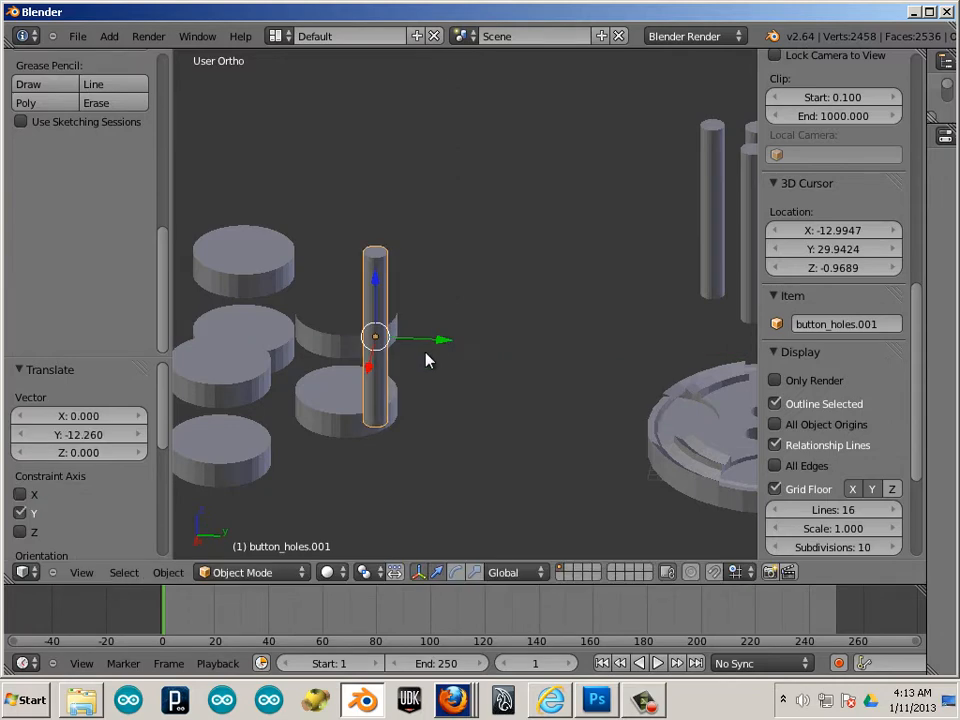
pyautogui.moveTo(420, 365); pyautogui.dragTo(260, 480, button='middle')
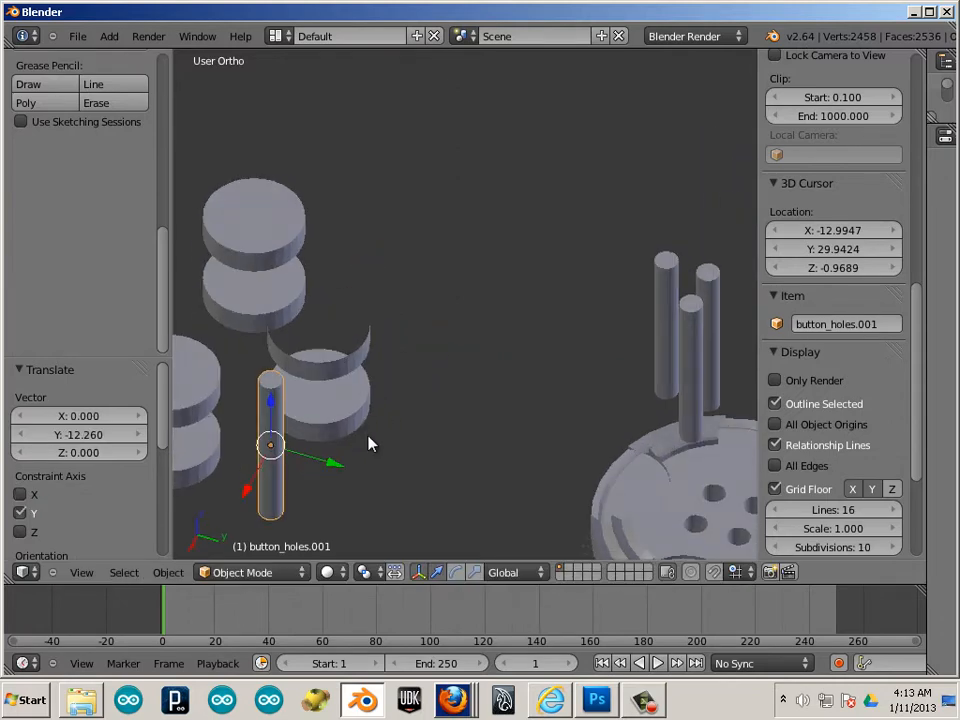
pyautogui.rightClick(321, 310)
pyautogui.rightClick(240, 490)
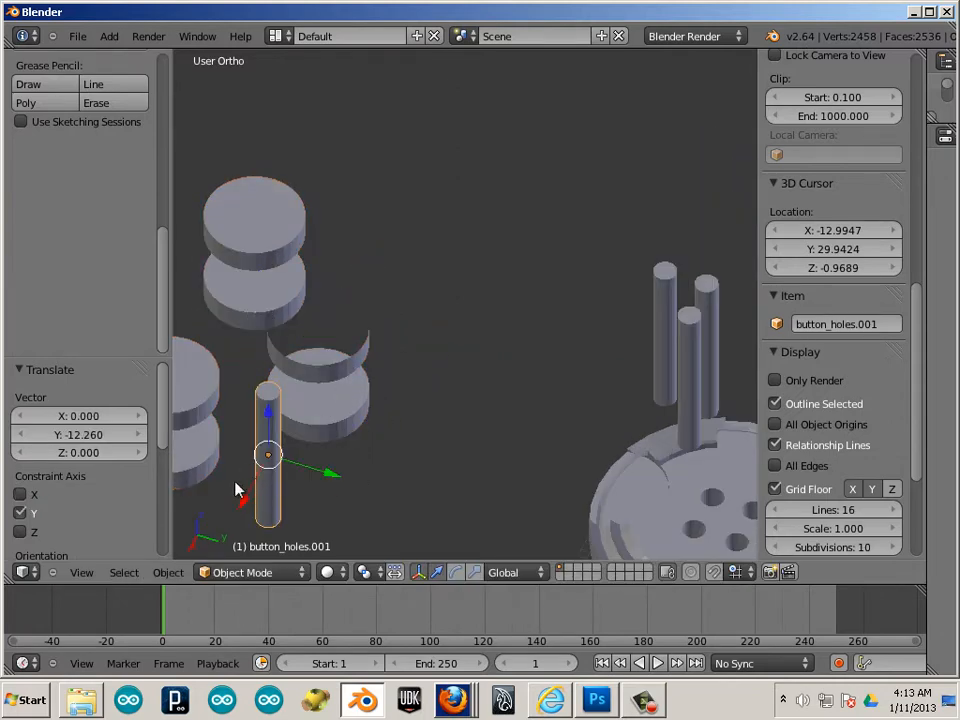
pyautogui.press('g')
pyautogui.press('x')
pyautogui.click(316, 385)
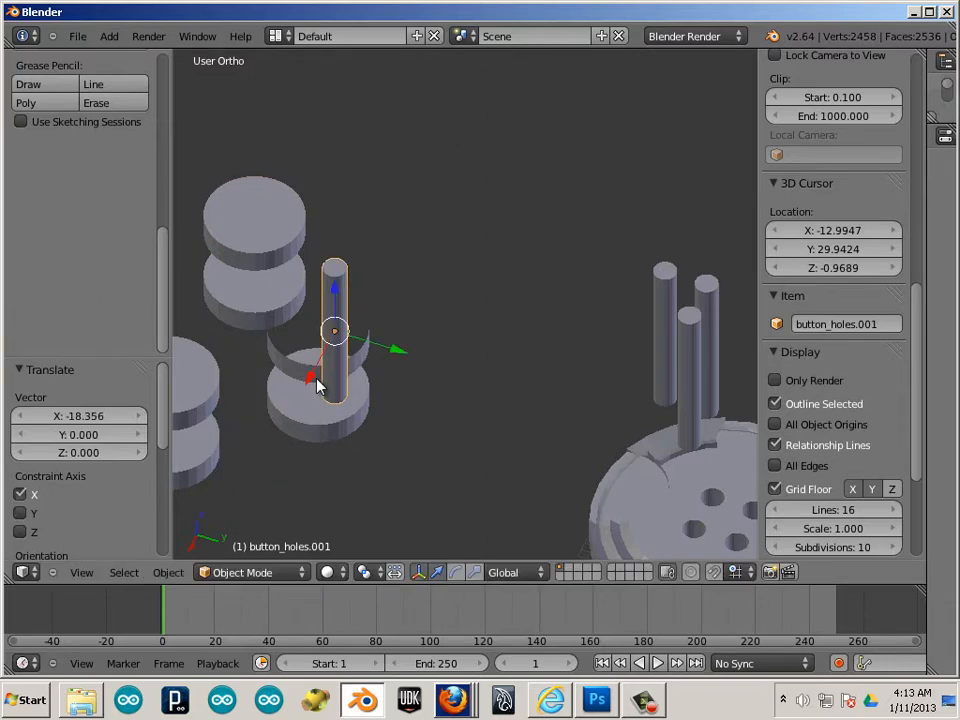
# From Top view centre the cylinder on the disc, then lower it along Z through the ring and base discs.
pyautogui.press('KP_7')
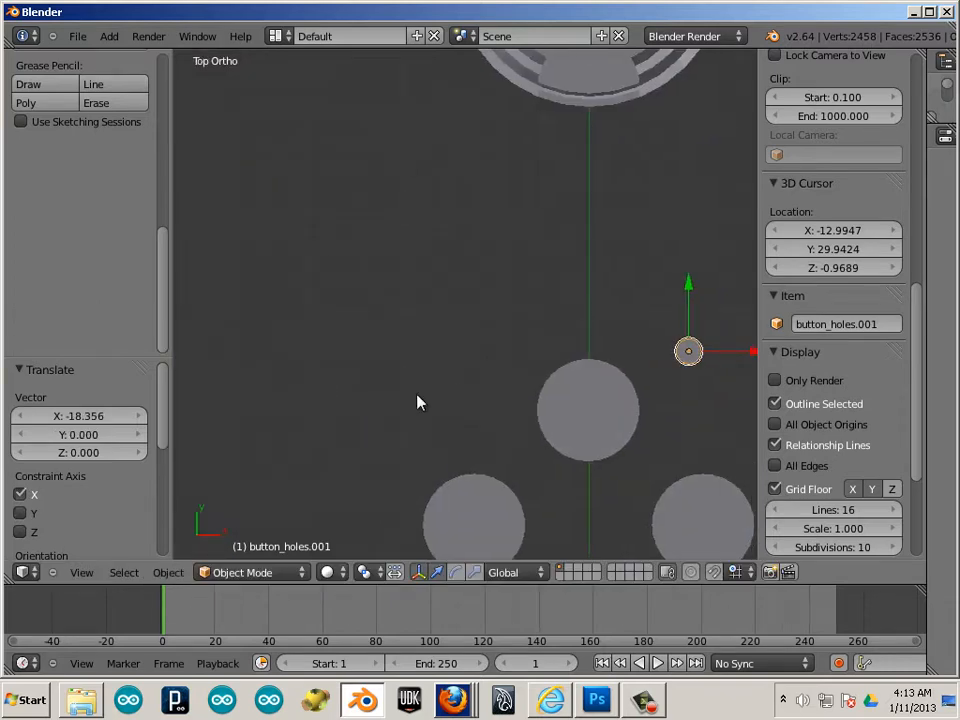
pyautogui.press('g')
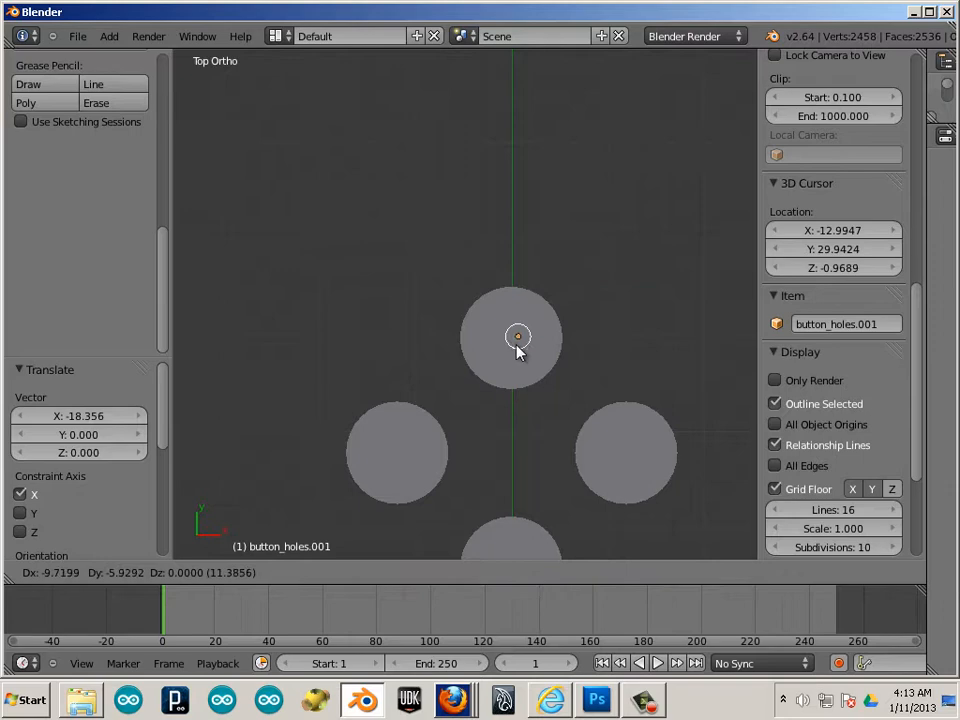
pyautogui.click(514, 340)
pyautogui.moveTo(592, 387); pyautogui.dragTo(430, 230, button='middle')
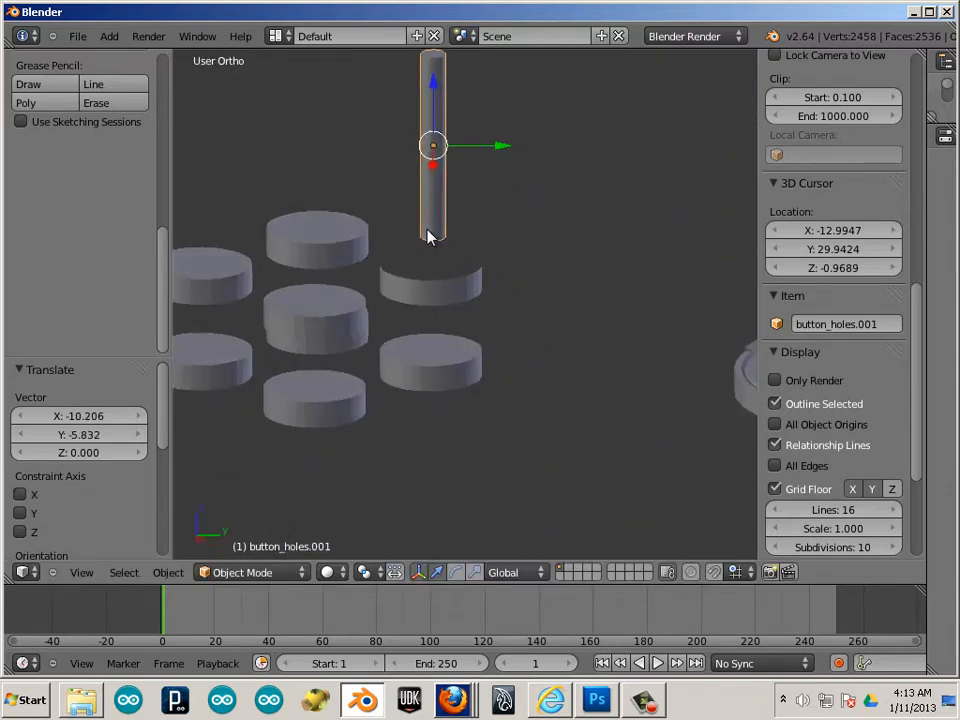
pyautogui.press('g')
pyautogui.click(465, 280)
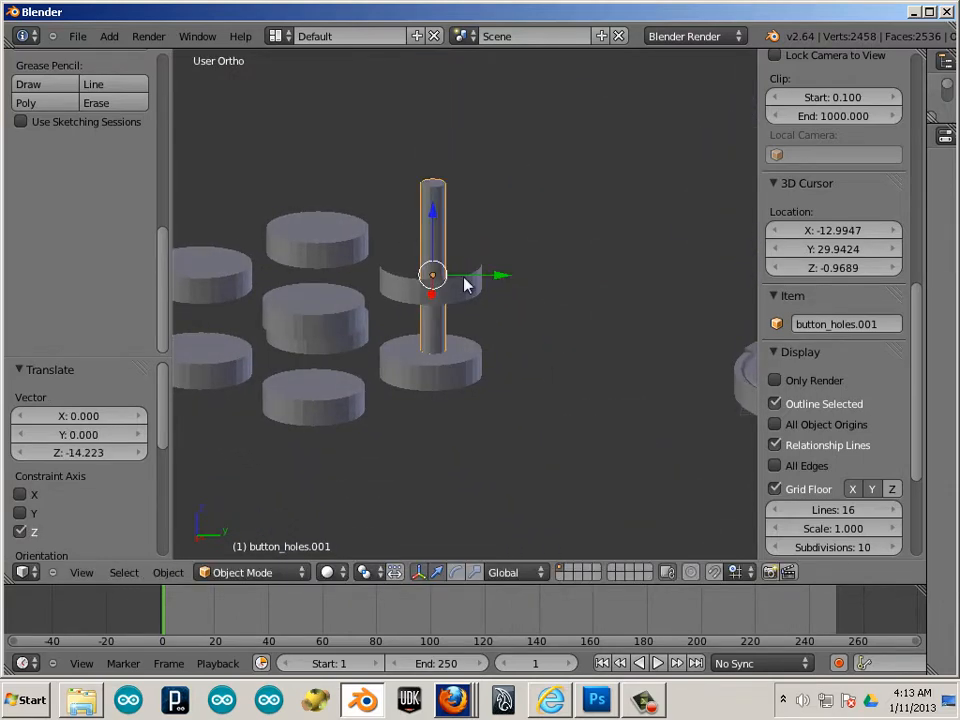
pyautogui.scroll(3, 515, 330)
# Orbit around the cylinder and discs and widen the Properties editor for the modifier settings.
pyautogui.moveTo(515, 330)
pyautogui.mouseDown(button='middle')
pyautogui.moveTo(547, 344)
pyautogui.moveTo(458, 342)
pyautogui.moveTo(563, 348)
pyautogui.mouseUp(button='middle')
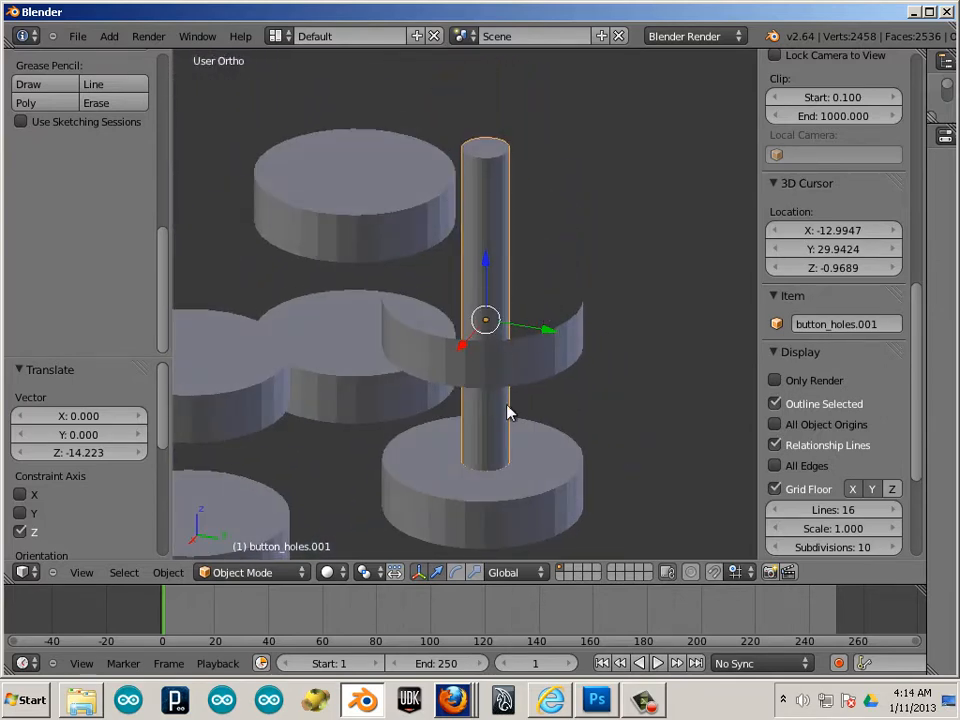
pyautogui.moveTo(508, 412); pyautogui.dragTo(563, 345, button='middle')
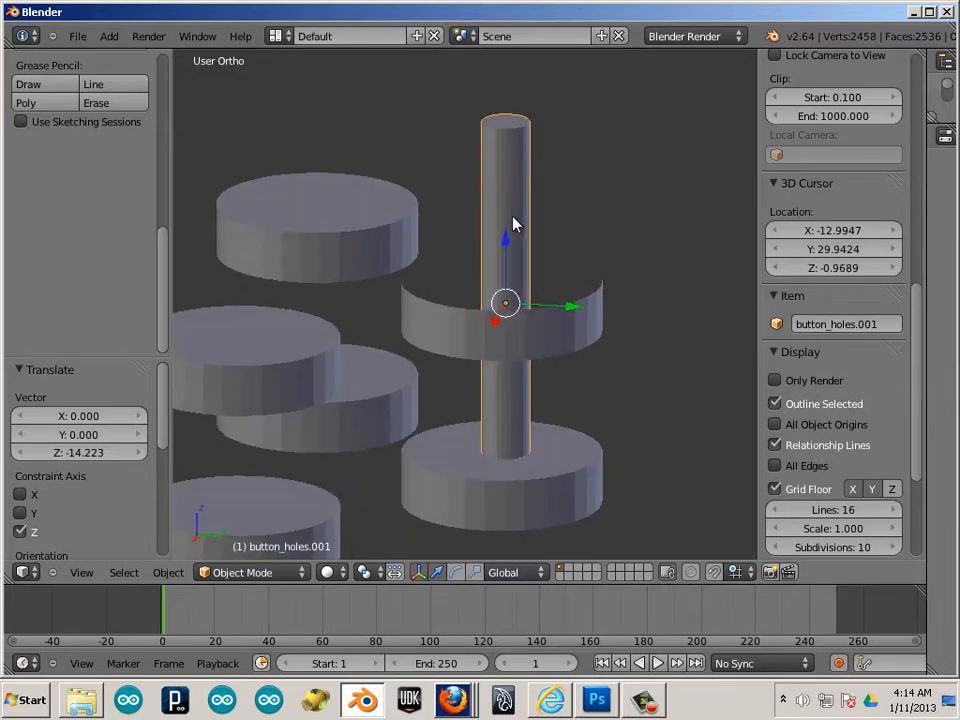
pyautogui.moveTo(932, 240); pyautogui.dragTo(688, 222)
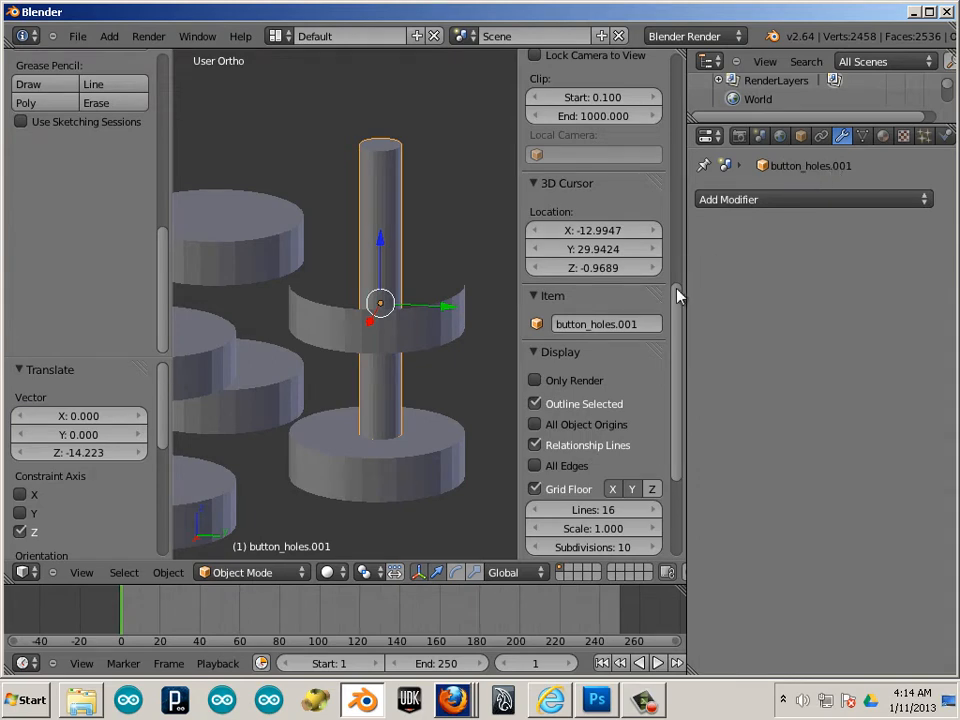
# Add a Boolean modifier to the ring disc button surface.001.
pyautogui.rightClick(460, 320)
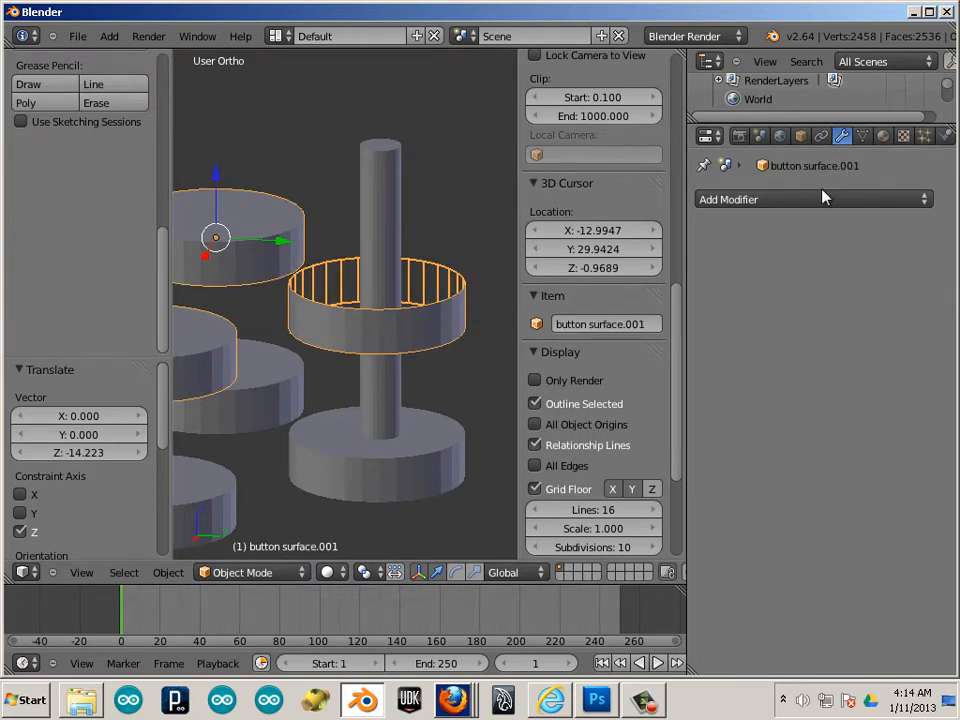
pyautogui.click(762, 199)
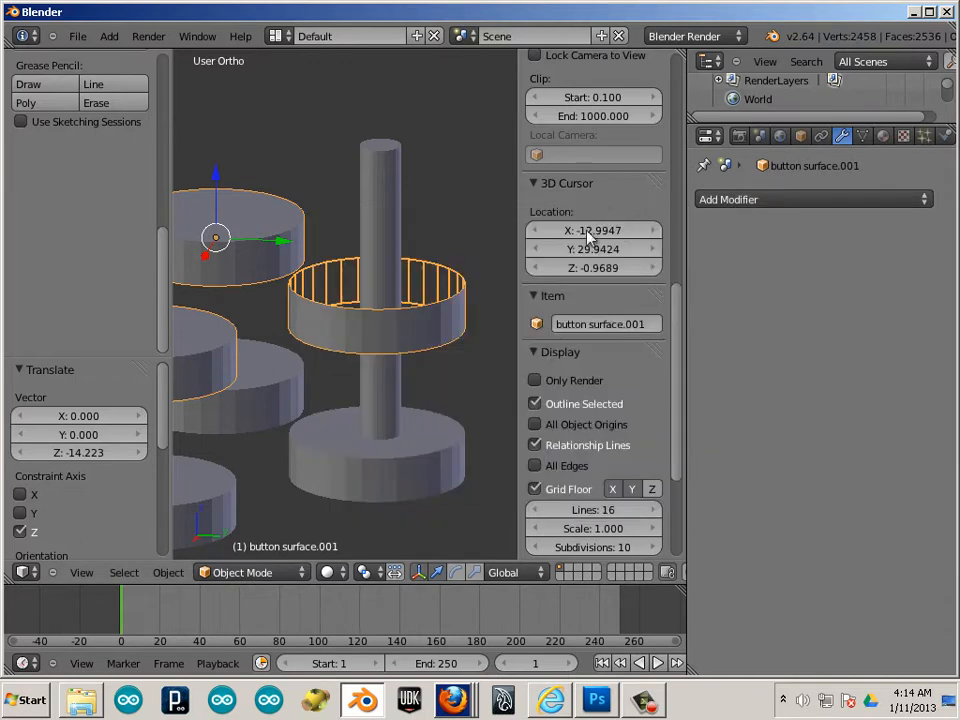
pyautogui.click(759, 201)
pyautogui.click(508, 279)
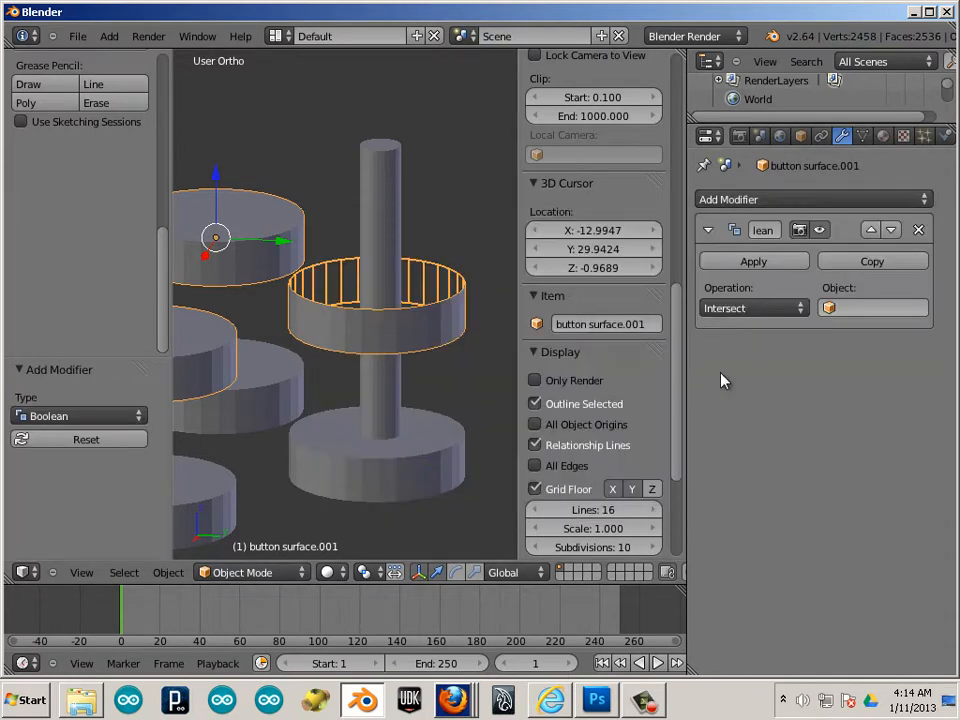
# Set the Boolean to Difference with button_holes.001 as the cutting object and apply it.
pyautogui.click(752, 308)
pyautogui.click(745, 252)
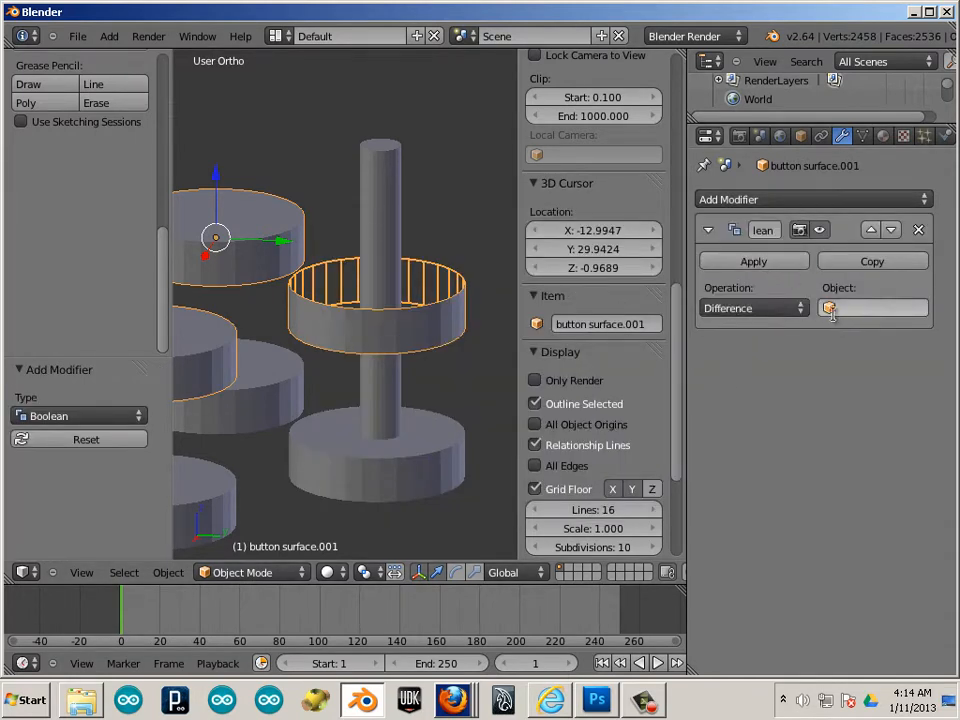
pyautogui.click(832, 310)
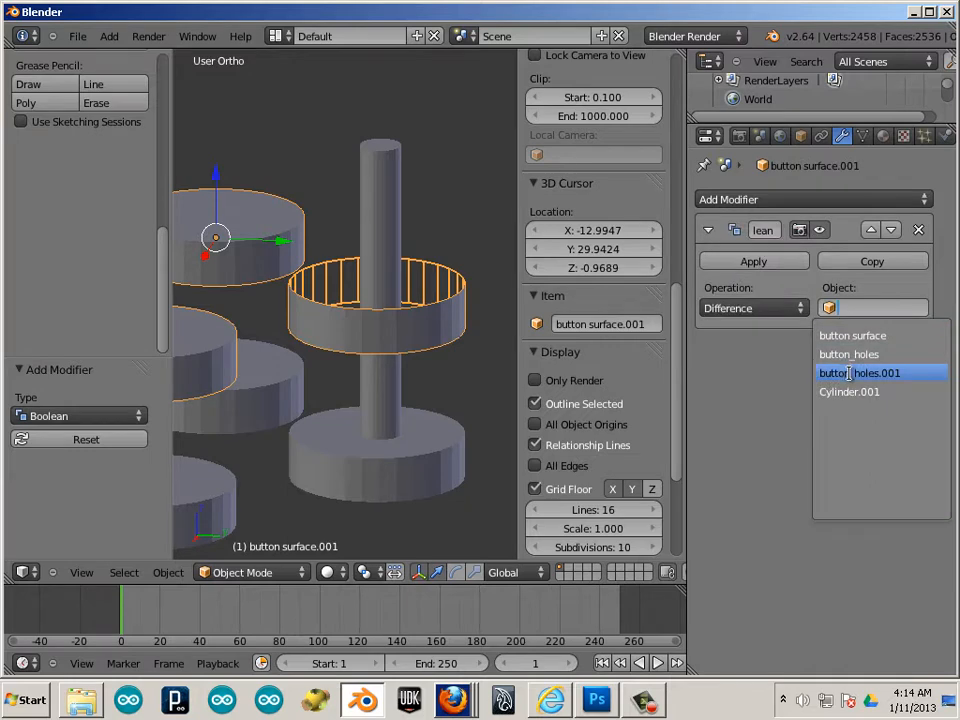
pyautogui.click(846, 373)
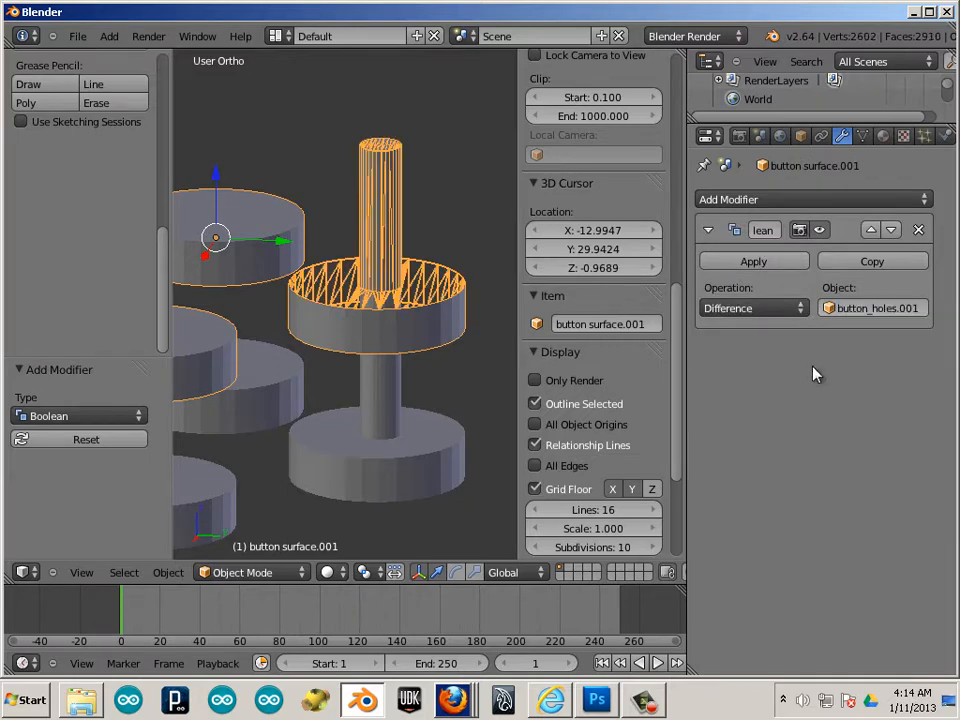
pyautogui.moveTo(453, 235); pyautogui.dragTo(477, 208, button='middle')
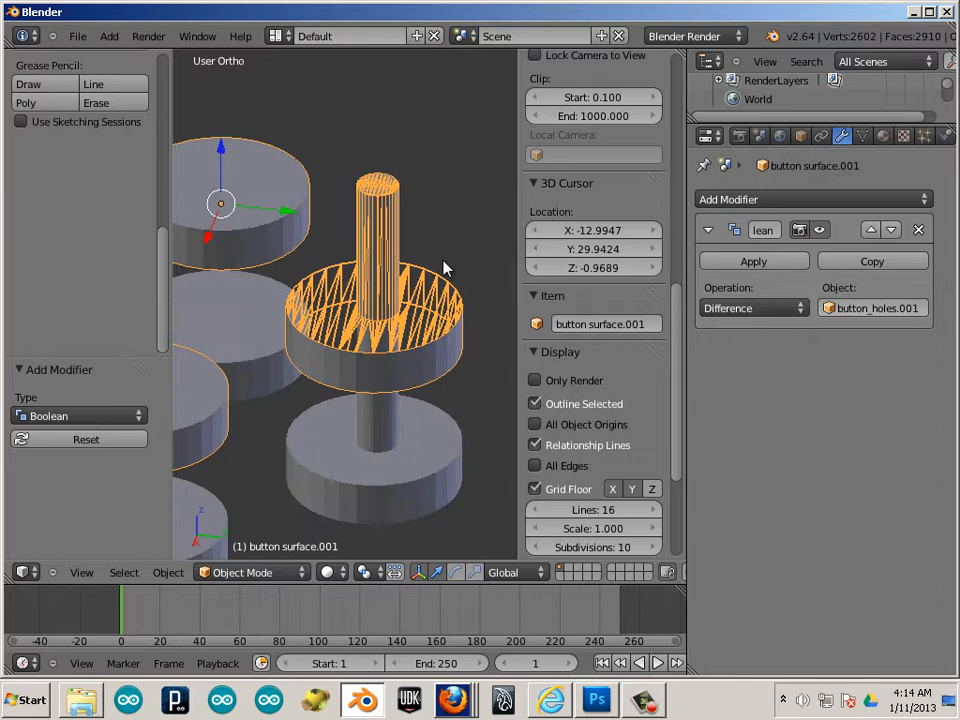
pyautogui.click(753, 261)
# Lift the hollowed ring disc straight up along Z, well above the cutting cylinder.
pyautogui.press('a')
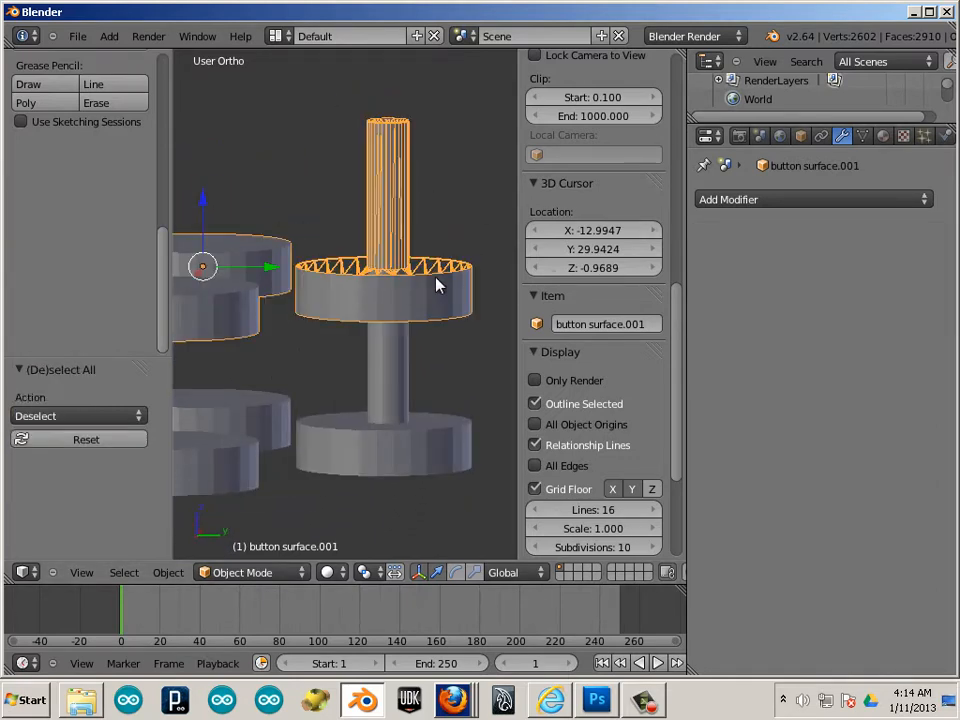
pyautogui.press('g')
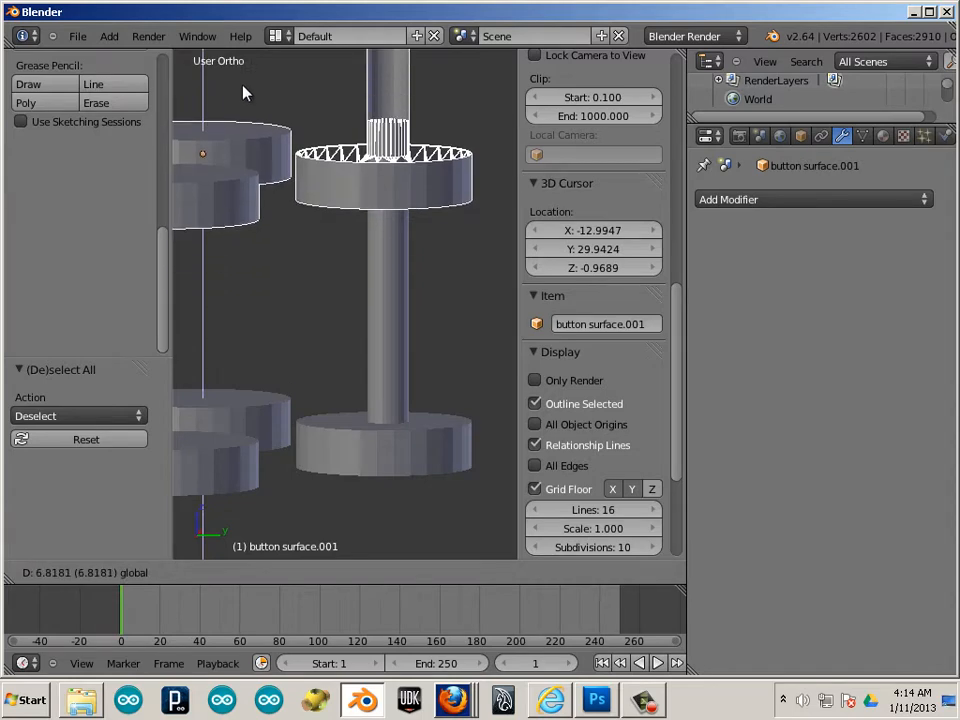
pyautogui.click(226, 45)
pyautogui.scroll(-5, 391, 347)
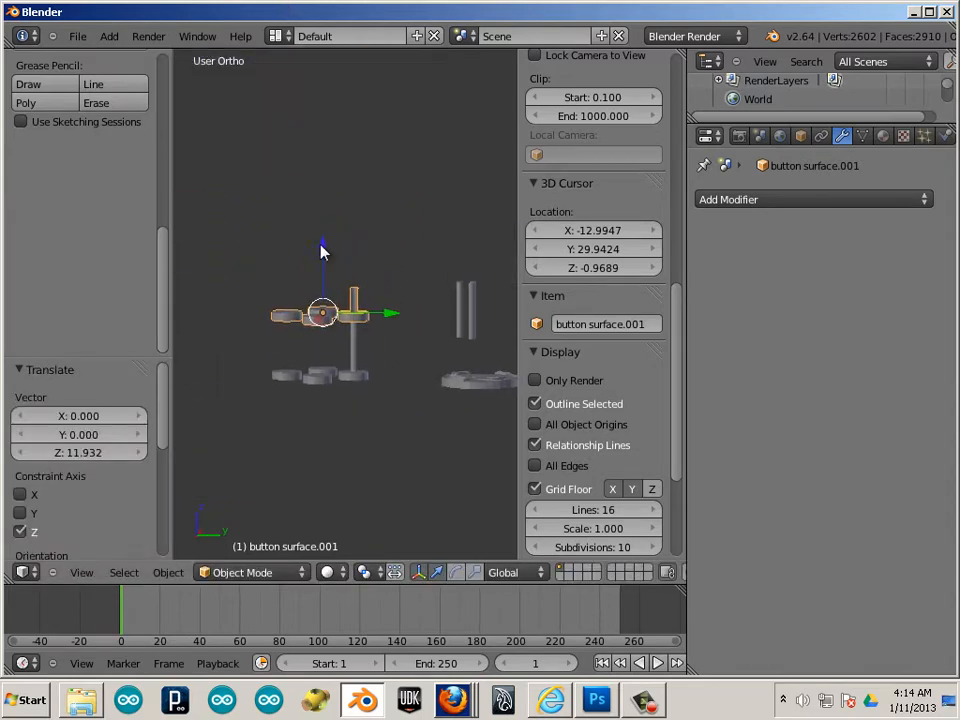
pyautogui.press('g')
pyautogui.click(375, 280)
pyautogui.click(407, 294)
# Orbit and pan to look down into the ring's new hole and toward the lower disc stack.
pyautogui.moveTo(460, 310)
pyautogui.keyDown('shift'); pyautogui.mouseDown(button='middle')
pyautogui.moveTo(305, 240)
pyautogui.moveTo(372, 312)
pyautogui.moveTo(330, 410)
pyautogui.moveTo(330, 285)
pyautogui.moveTo(370, 212)
pyautogui.moveTo(330, 440)
pyautogui.moveTo(355, 247)
pyautogui.mouseUp(button='middle'); pyautogui.keyUp('shift')
pyautogui.scroll(2, 378, 270)
pyautogui.scroll(3, 355, 440)
pyautogui.scroll(-3, 375, 440)
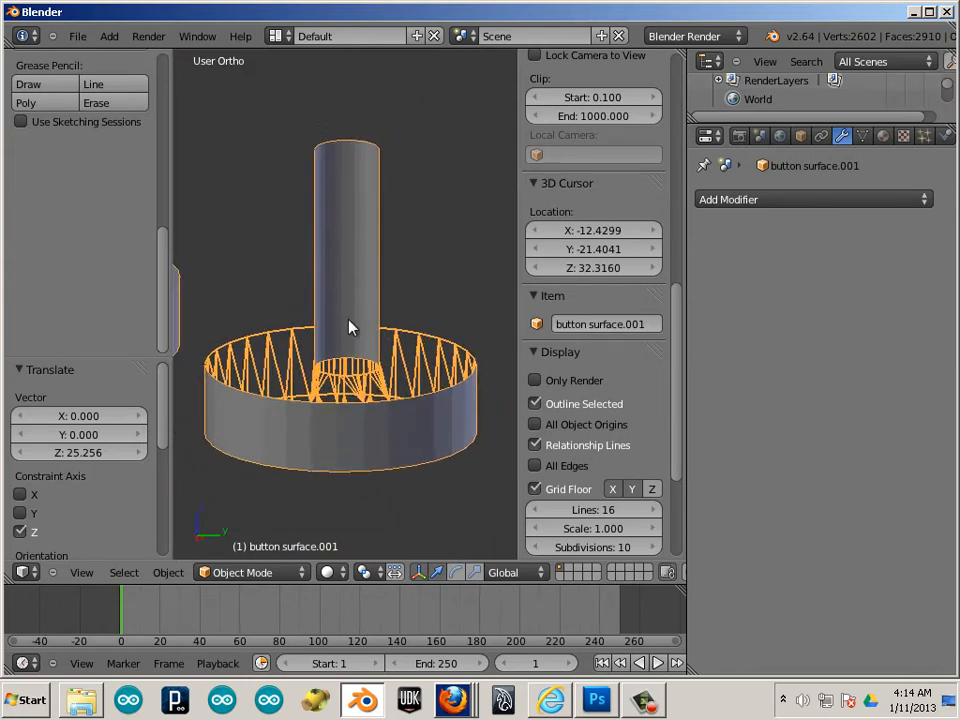
pyautogui.scroll(-1, 366, 352)
pyautogui.scroll(-1, 362, 352)
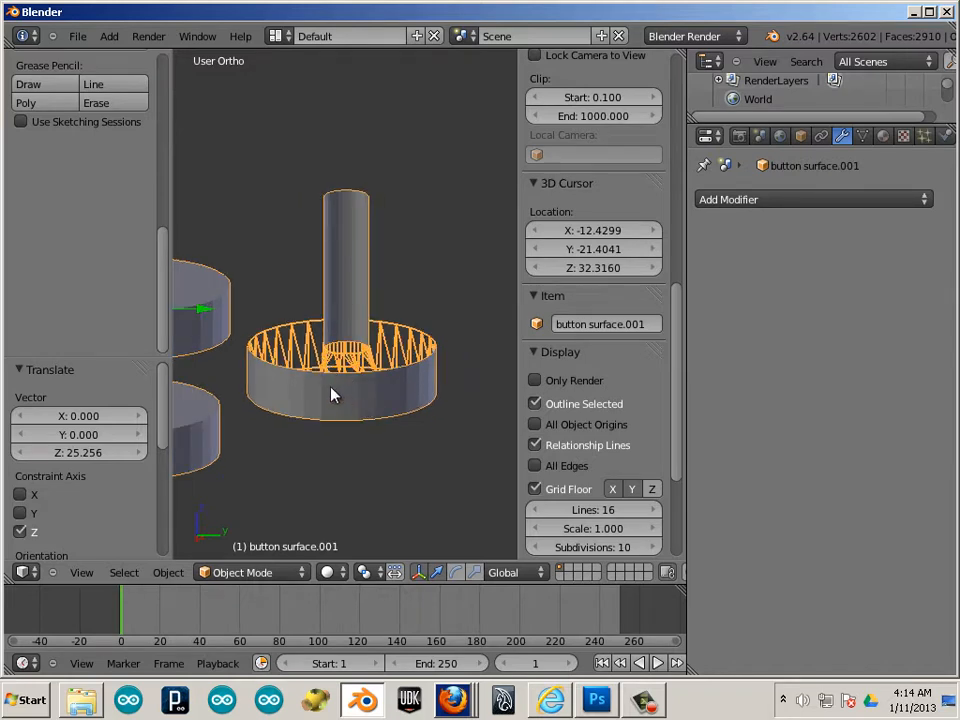
pyautogui.moveTo(320, 395)
pyautogui.mouseDown(button='middle')
pyautogui.moveTo(348, 508)
pyautogui.moveTo(307, 397)
pyautogui.moveTo(250, 395)
pyautogui.moveTo(267, 407)
pyautogui.mouseUp(button='middle')
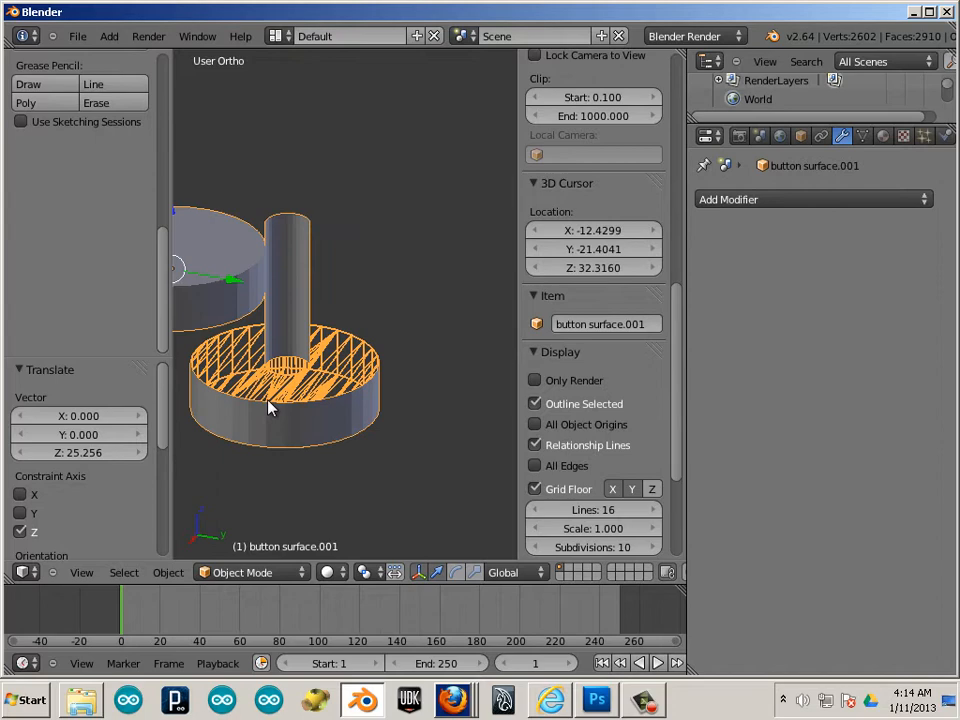
pyautogui.scroll(-3, 270, 405)
pyautogui.moveTo(338, 440); pyautogui.dragTo(305, 466, button='middle')
pyautogui.scroll(-3, 305, 466)
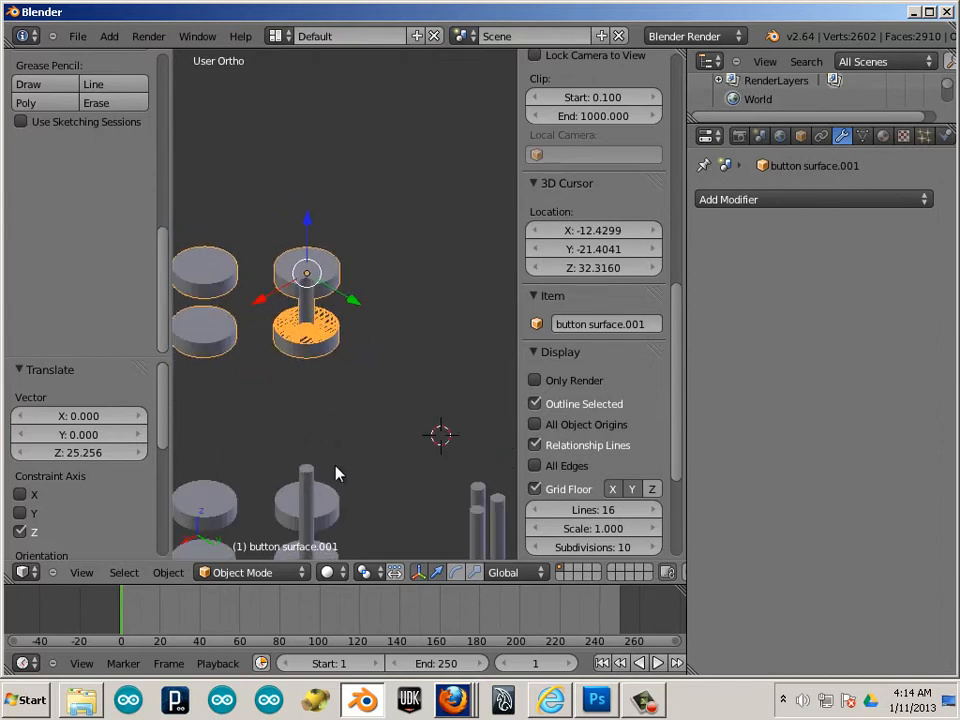
pyautogui.keyDown('shift'); pyautogui.moveTo(340, 385); pyautogui.dragTo(275, 245, button='middle'); pyautogui.keyUp('shift')
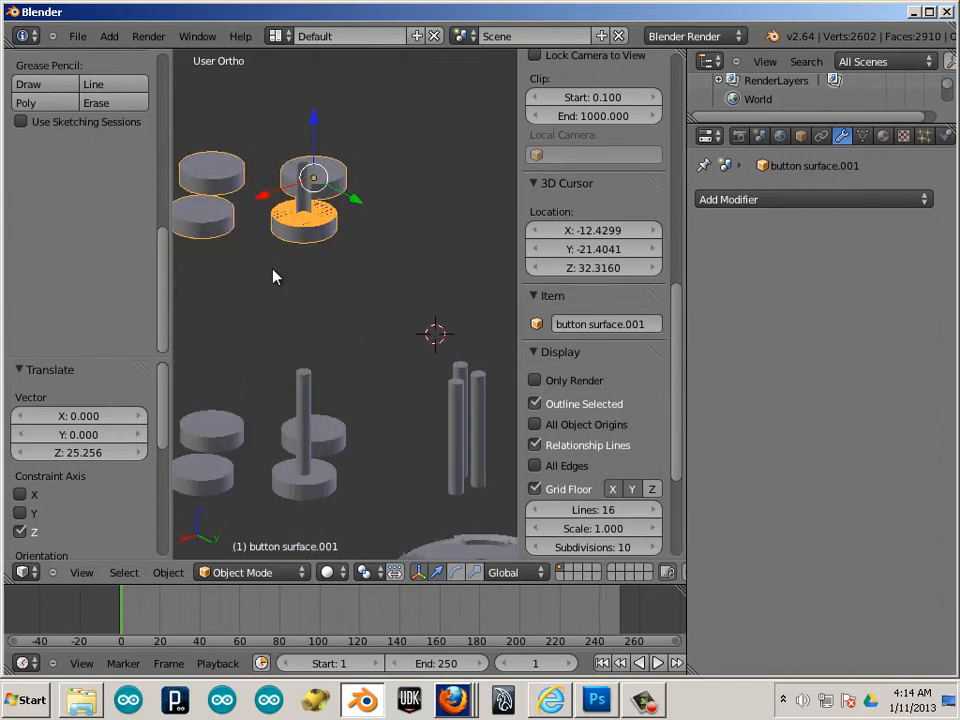
pyautogui.scroll(2, 320, 340)
pyautogui.scroll(2, 365, 450)
pyautogui.scroll(2, 380, 420)
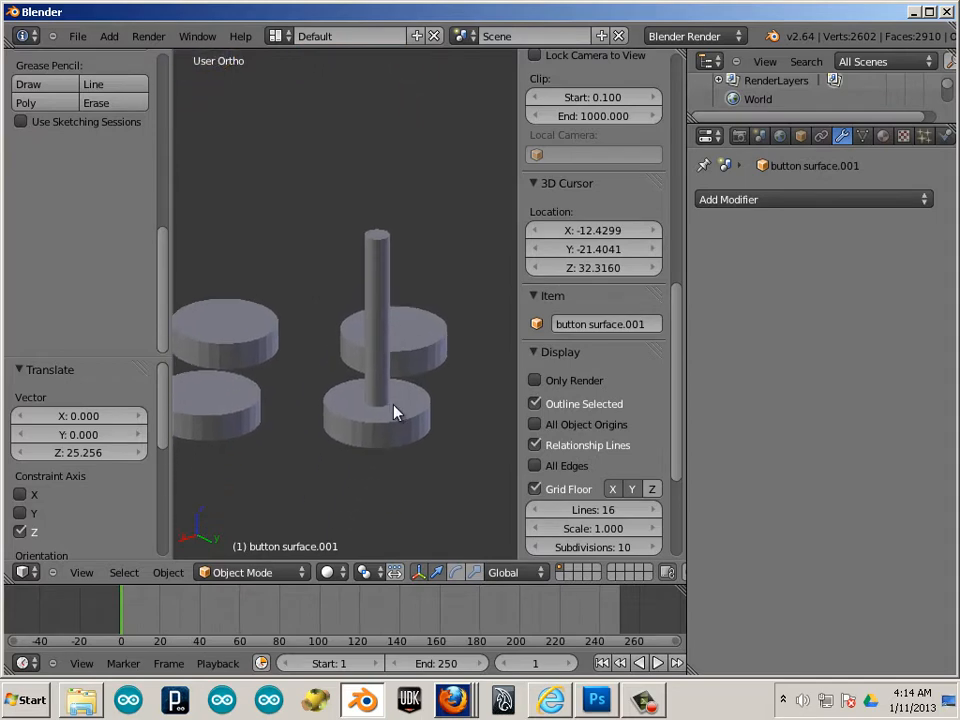
pyautogui.rightClick(393, 410)
pyautogui.press('Tab')
pyautogui.keyDown('shift'); pyautogui.moveTo(370, 428); pyautogui.dragTo(363, 352, button='middle'); pyautogui.keyUp('shift')
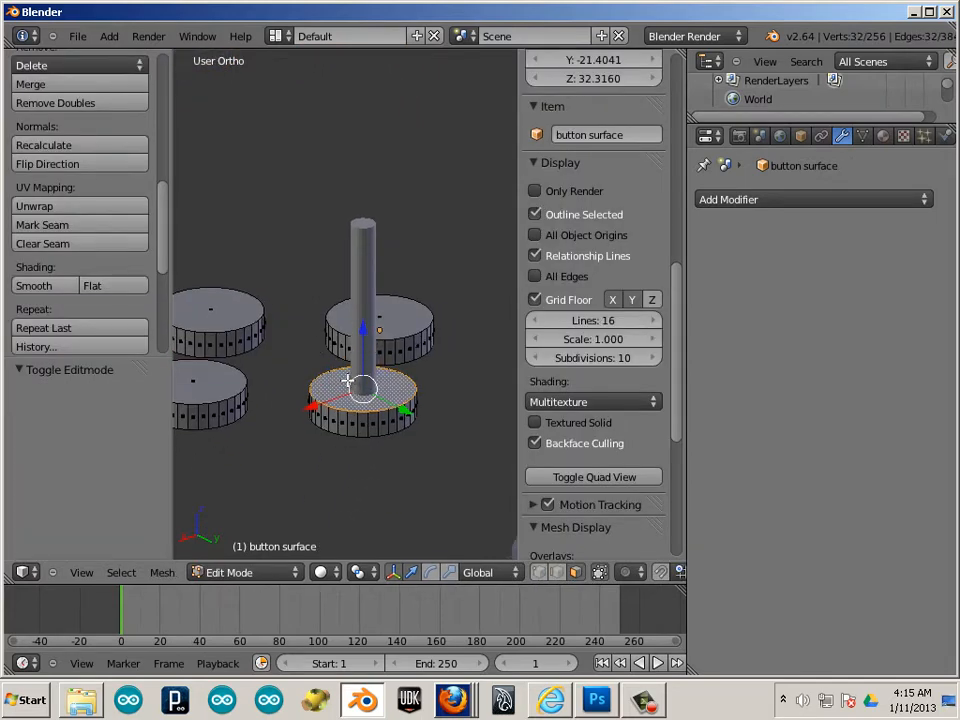
pyautogui.scroll(-3, 385, 255)
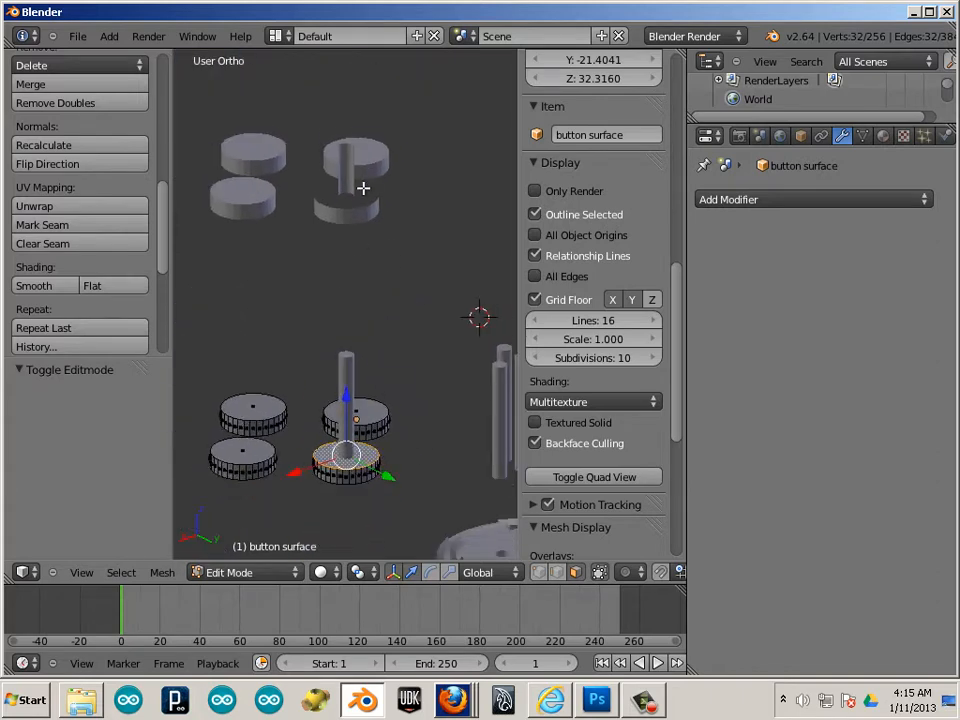
pyautogui.press('Tab')
pyautogui.rightClick(362, 221)
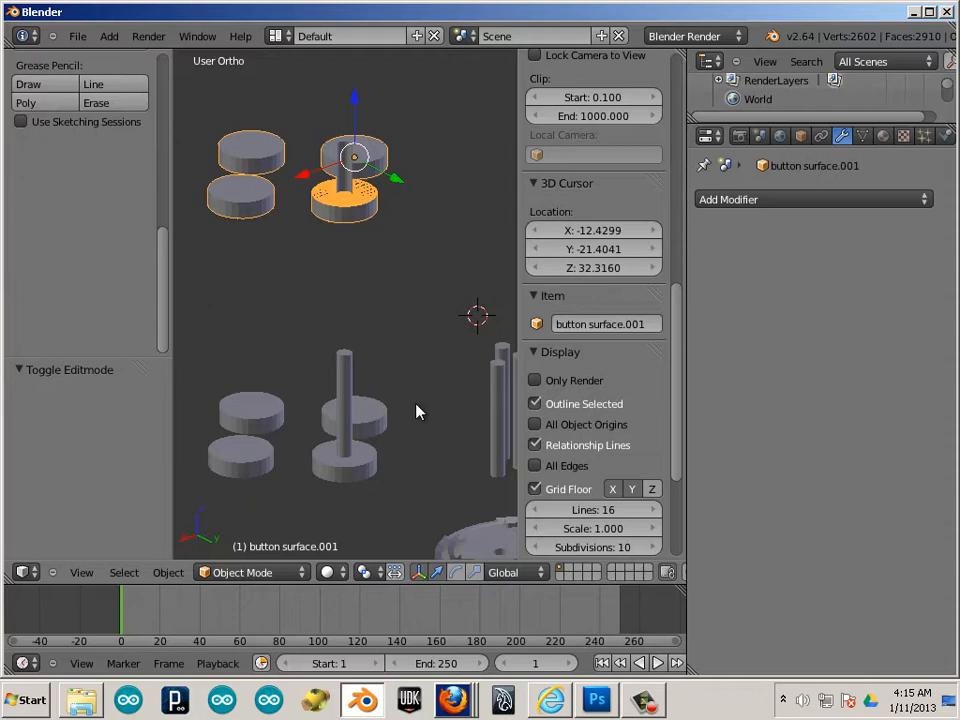
pyautogui.keyDown('shift'); pyautogui.moveTo(415, 400); pyautogui.dragTo(360, 358, button='middle'); pyautogui.keyUp('shift')
pyautogui.scroll(4, 360, 358)
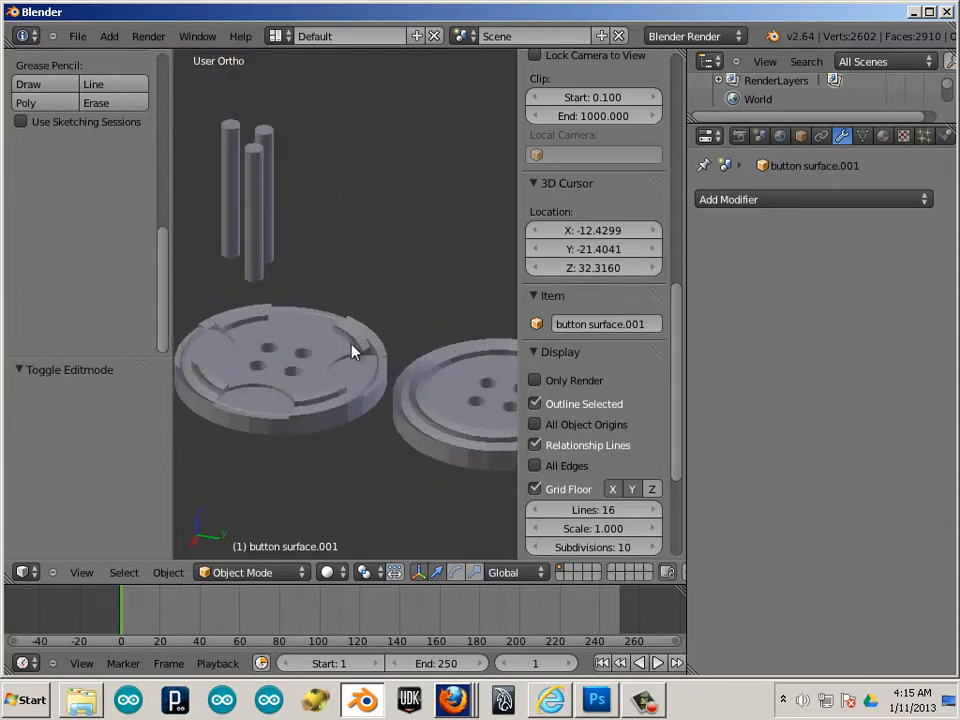
pyautogui.moveTo(686, 349); pyautogui.dragTo(930, 380)
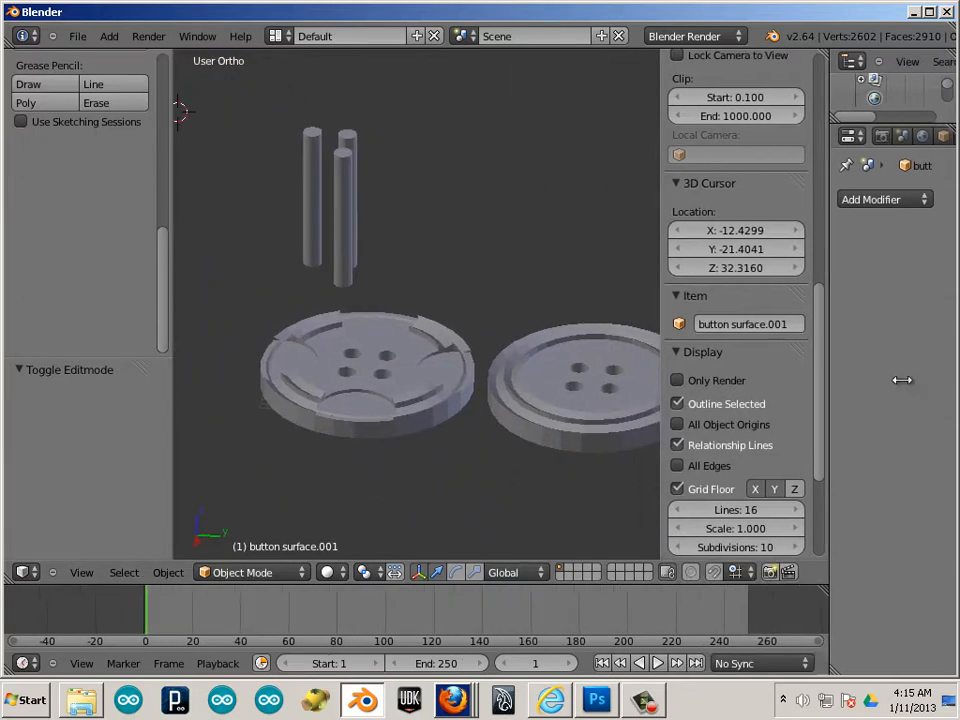
pyautogui.rightClick(672, 402)
pyautogui.keyDown('shift'); pyautogui.moveTo(600, 385); pyautogui.dragTo(490, 343, button='middle'); pyautogui.keyUp('shift')
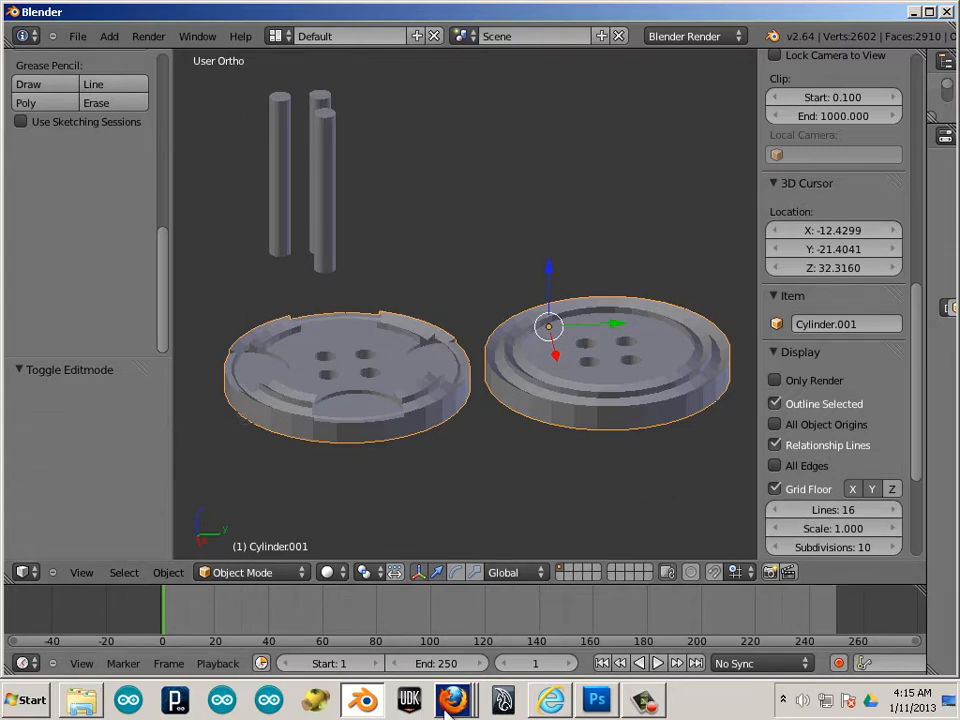
# Launch netfabb Studio from the Start menu and choose Later on the Register prompt.
pyautogui.click(25, 700)
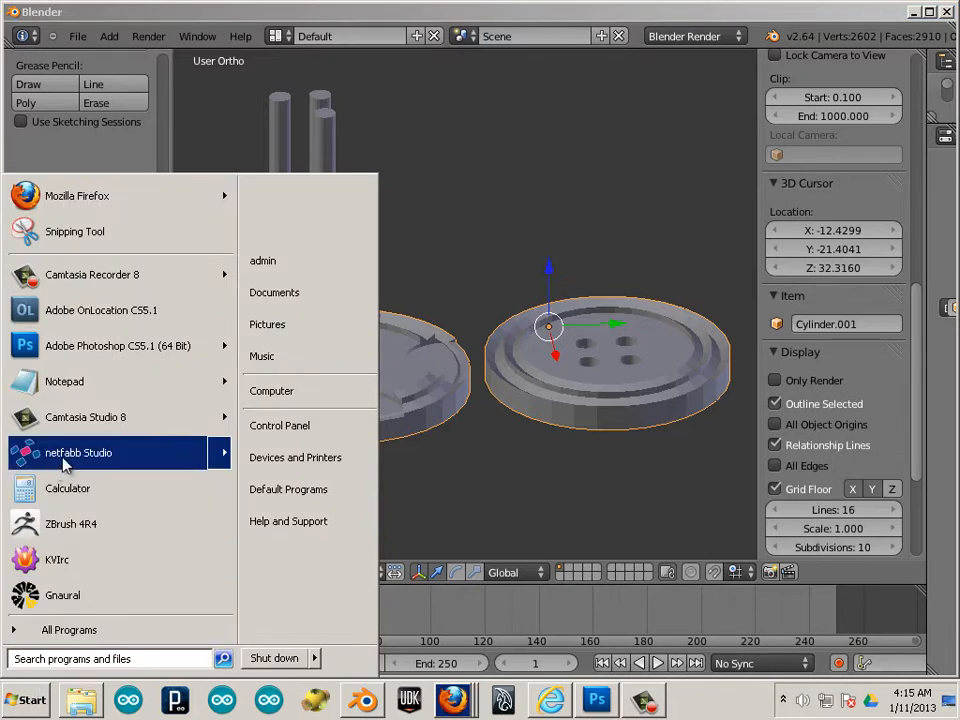
pyautogui.moveTo(78, 453)
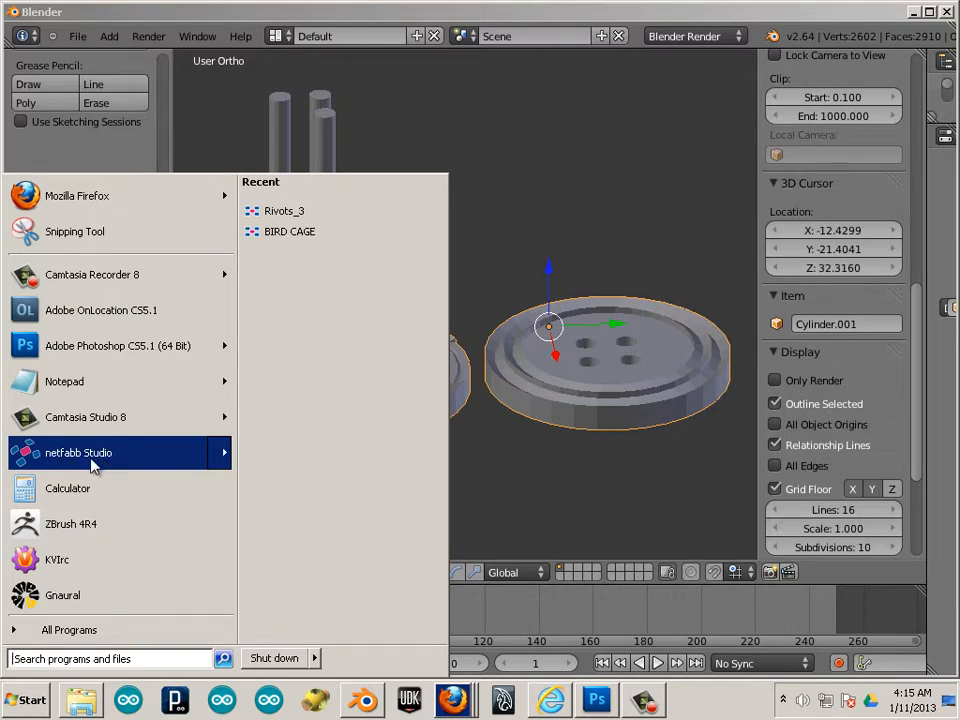
pyautogui.click(30, 452)
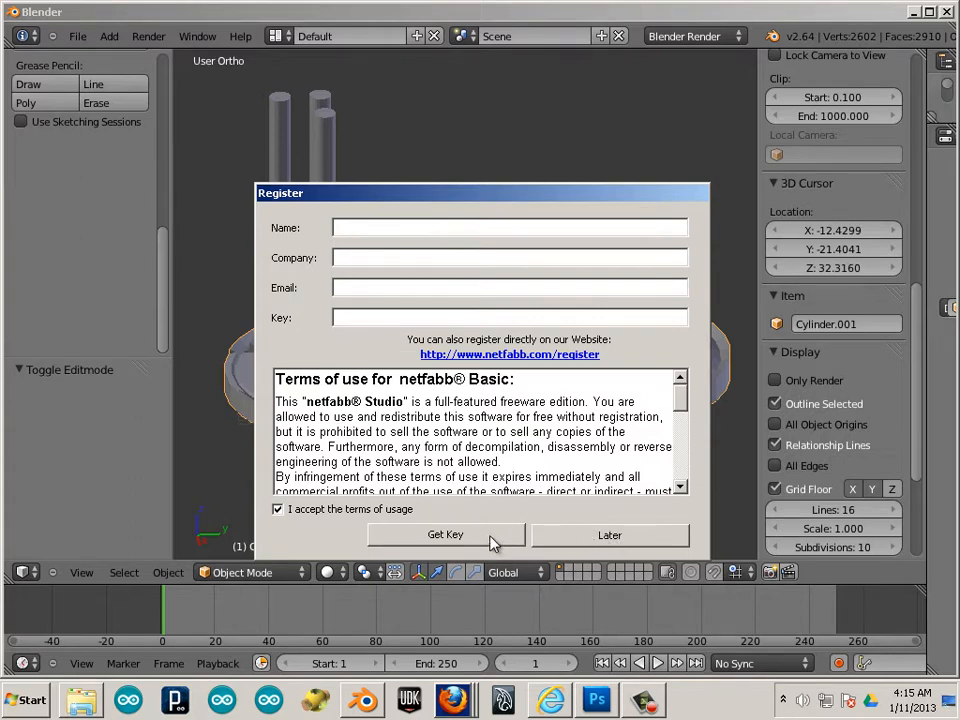
pyautogui.click(600, 535)
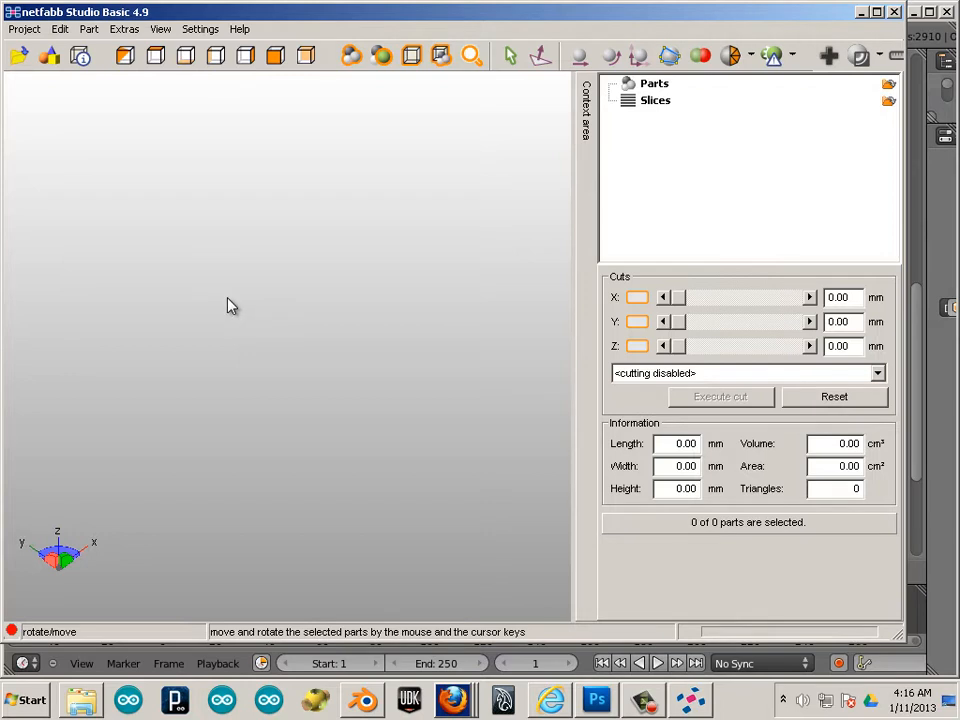
# Load the button STL from the Desktop via Project > Open; it appears flagged with a warning.
pyautogui.click(25, 29)
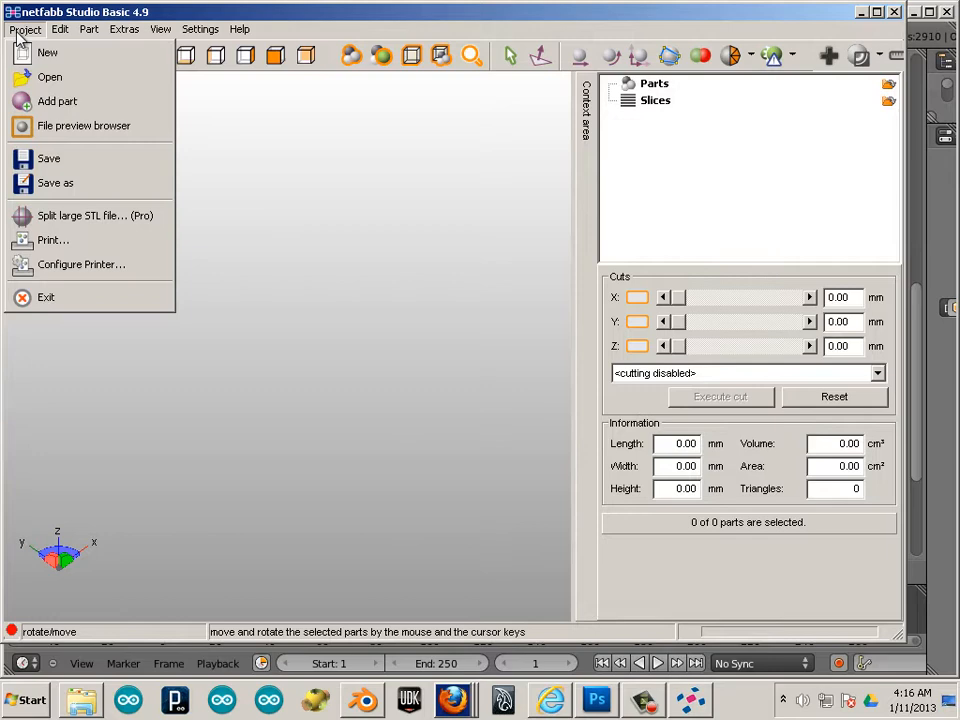
pyautogui.click(77, 78)
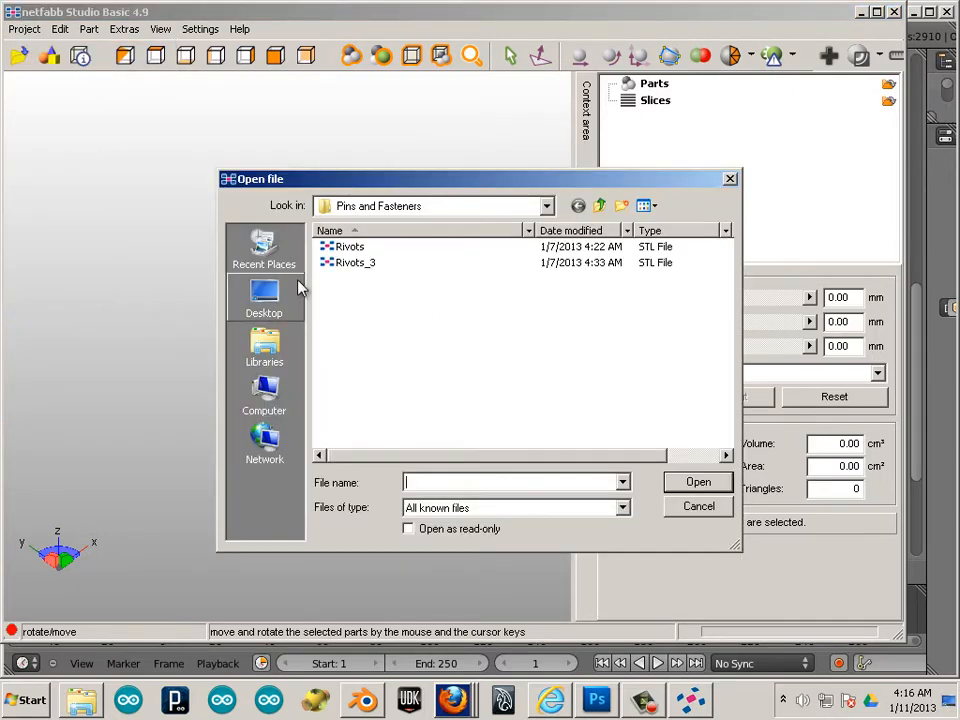
pyautogui.click(264, 295)
pyautogui.click(351, 438)
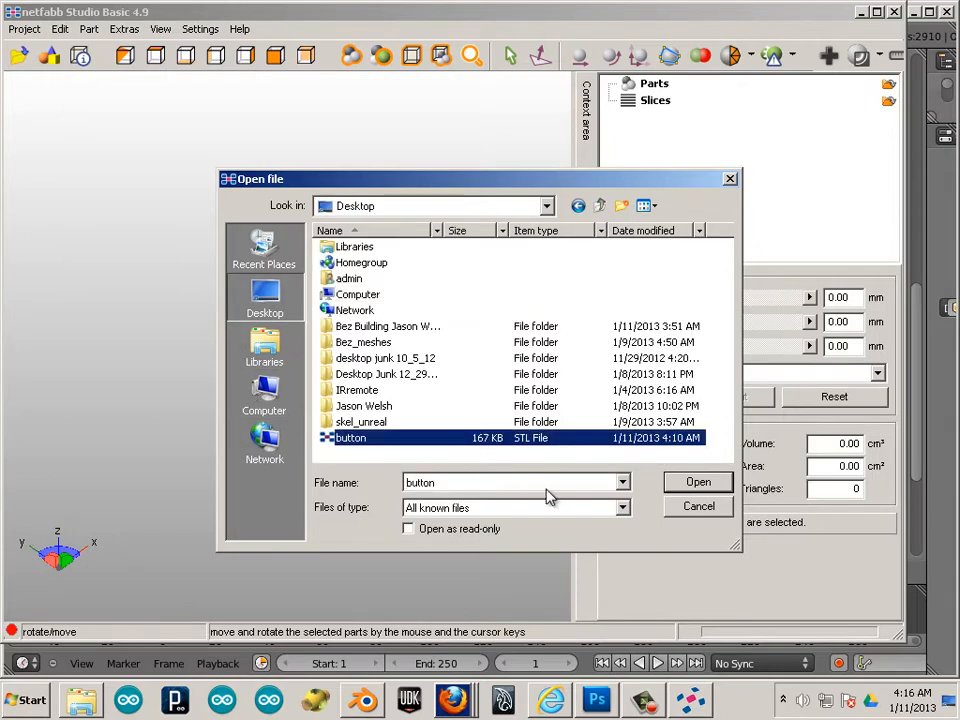
pyautogui.click(698, 482)
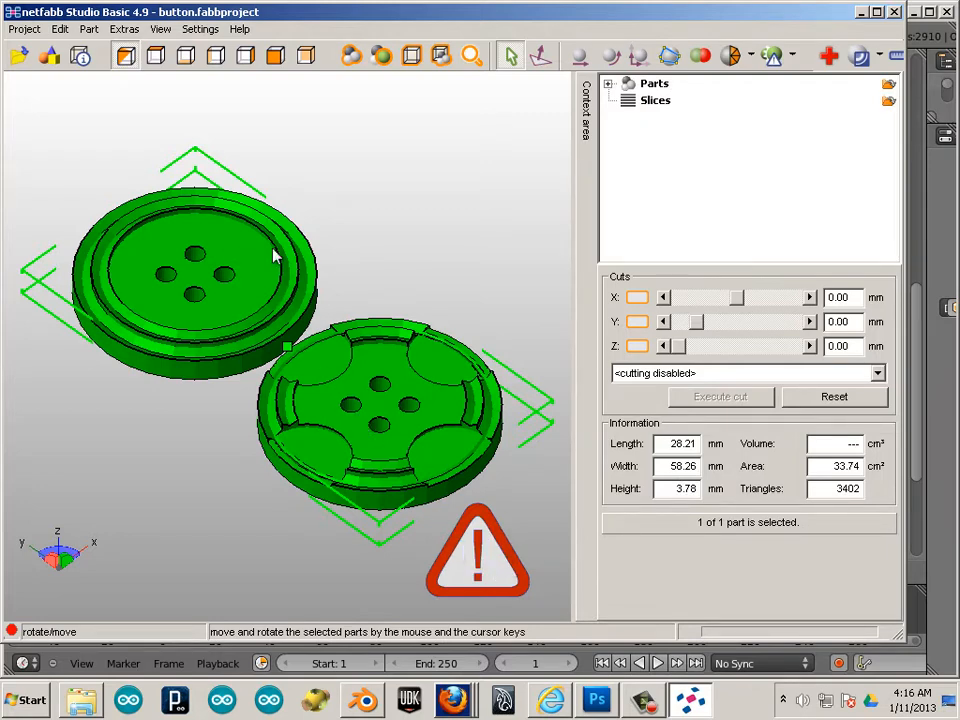
# Select the loaded button part and start the Repair tool on it.
pyautogui.click(375, 190)
pyautogui.click(270, 254)
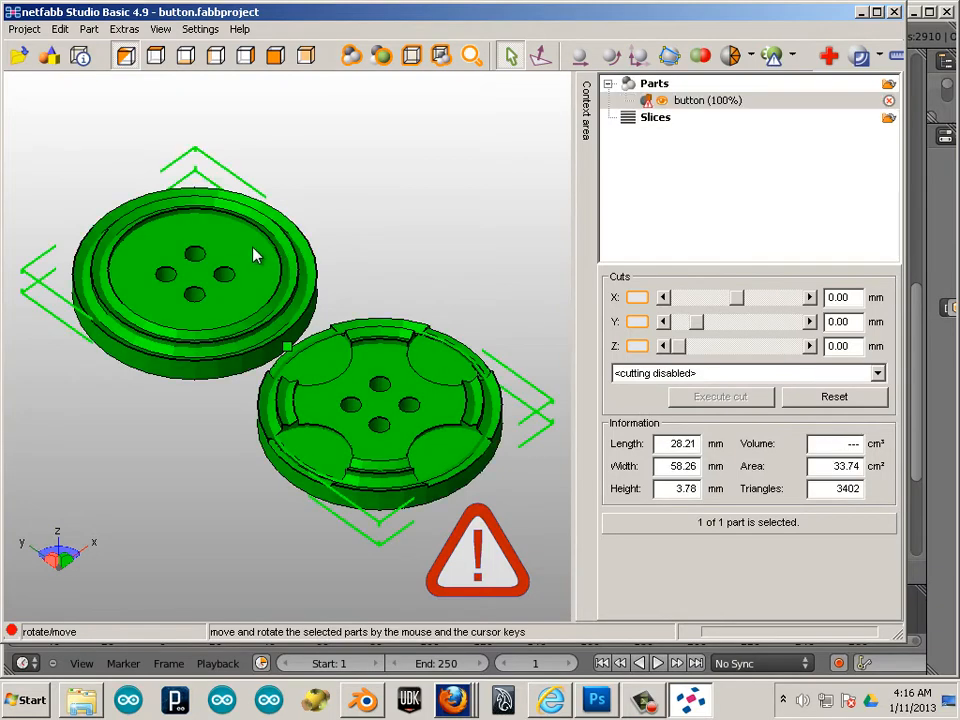
pyautogui.click(833, 62)
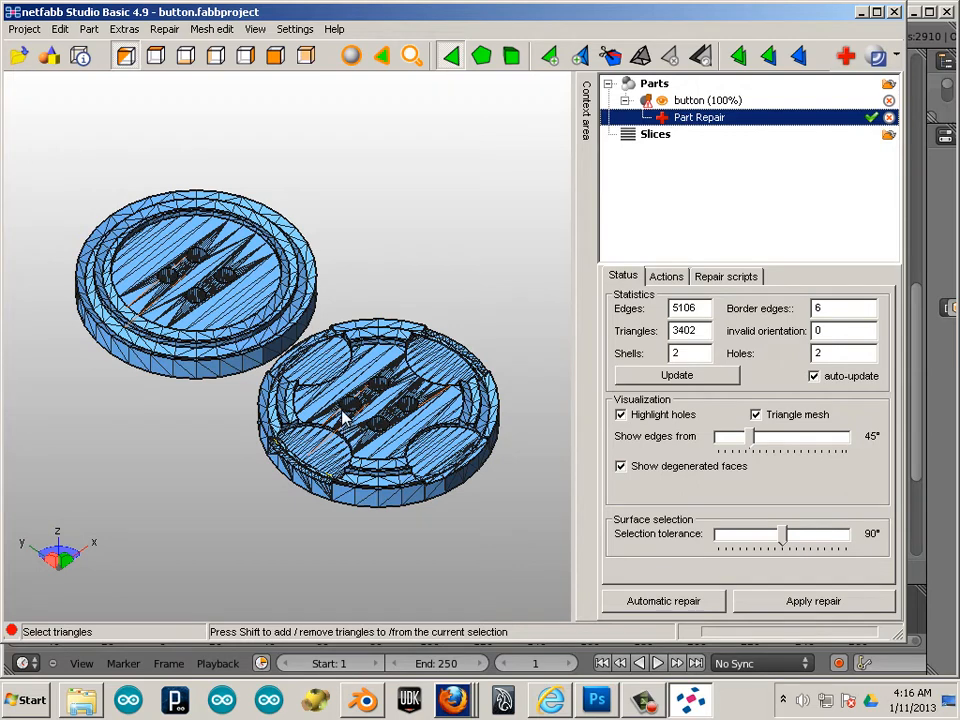
# Run the default automatic repair, apply it and replace the old part with 'button (repaired)'.
pyautogui.click(659, 605)
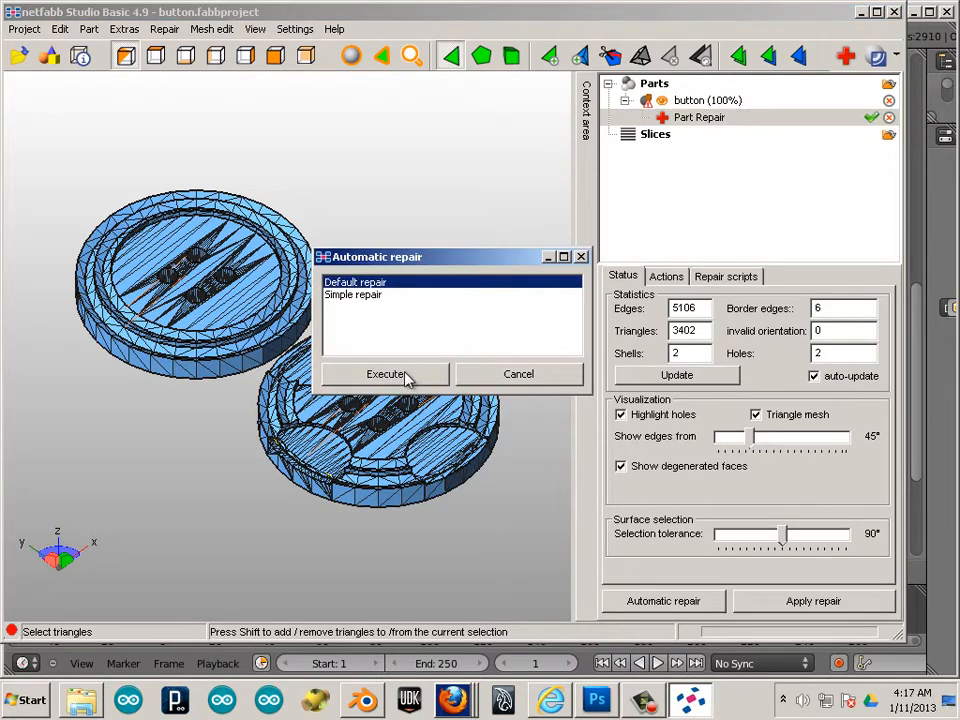
pyautogui.click(355, 282)
pyautogui.click(385, 375)
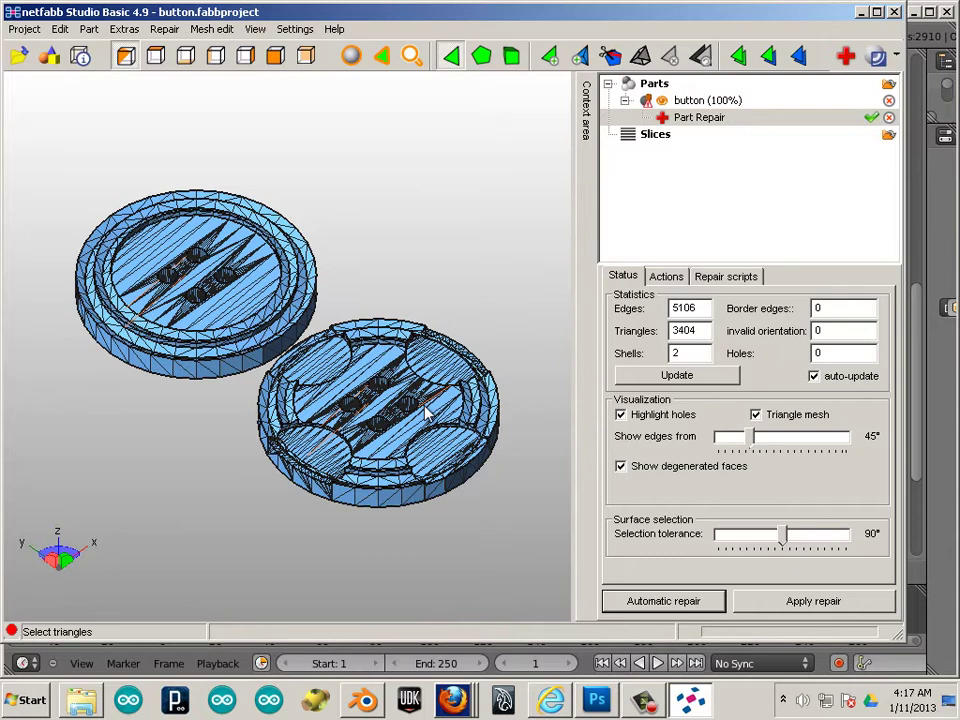
pyautogui.click(813, 601)
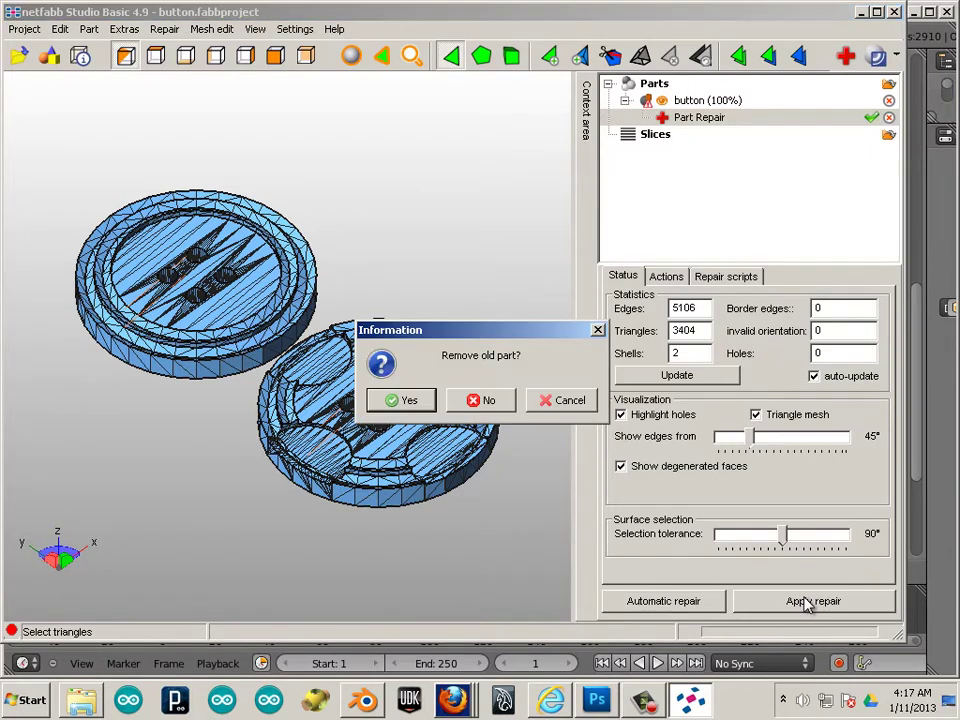
pyautogui.click(409, 402)
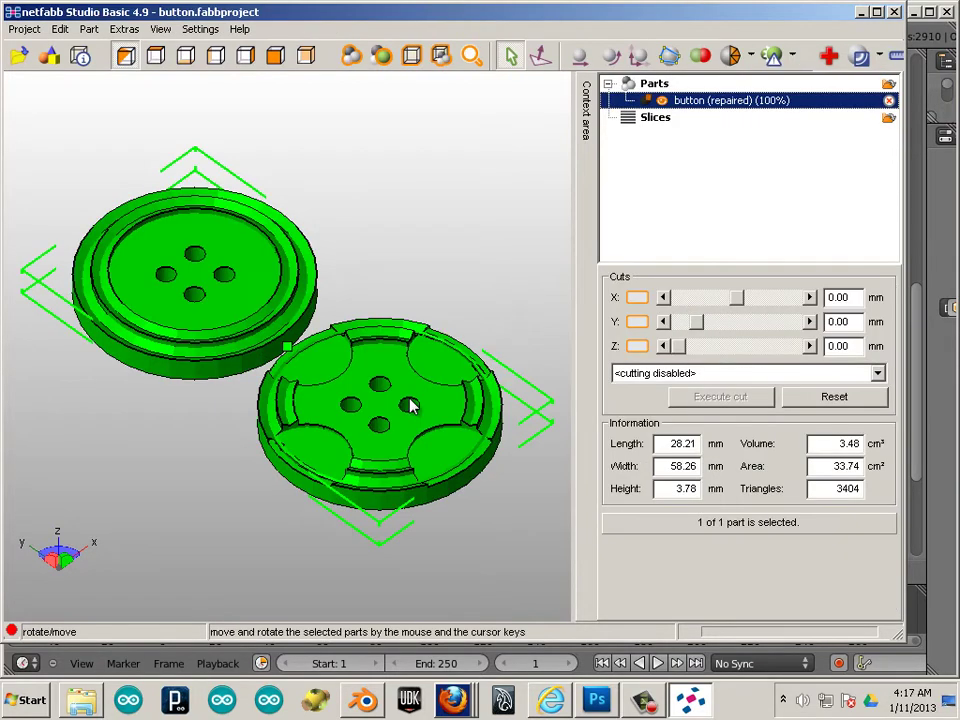
# Export the repaired part as an STL named button_fixed on the Desktop.
pyautogui.click(374, 357)
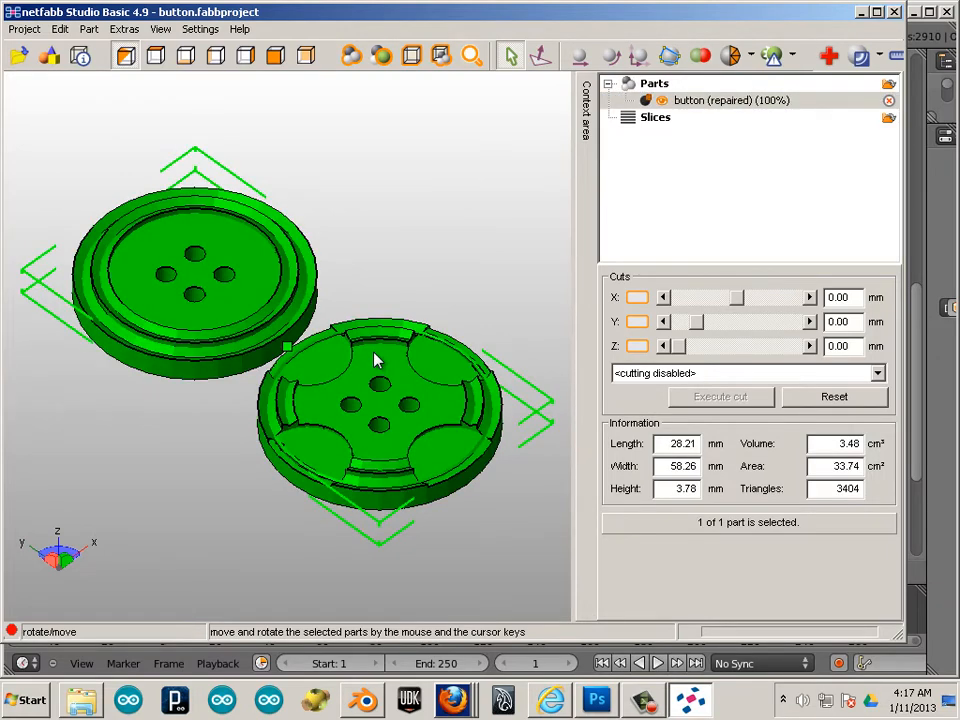
pyautogui.rightClick(374, 357)
pyautogui.moveTo(434, 304)
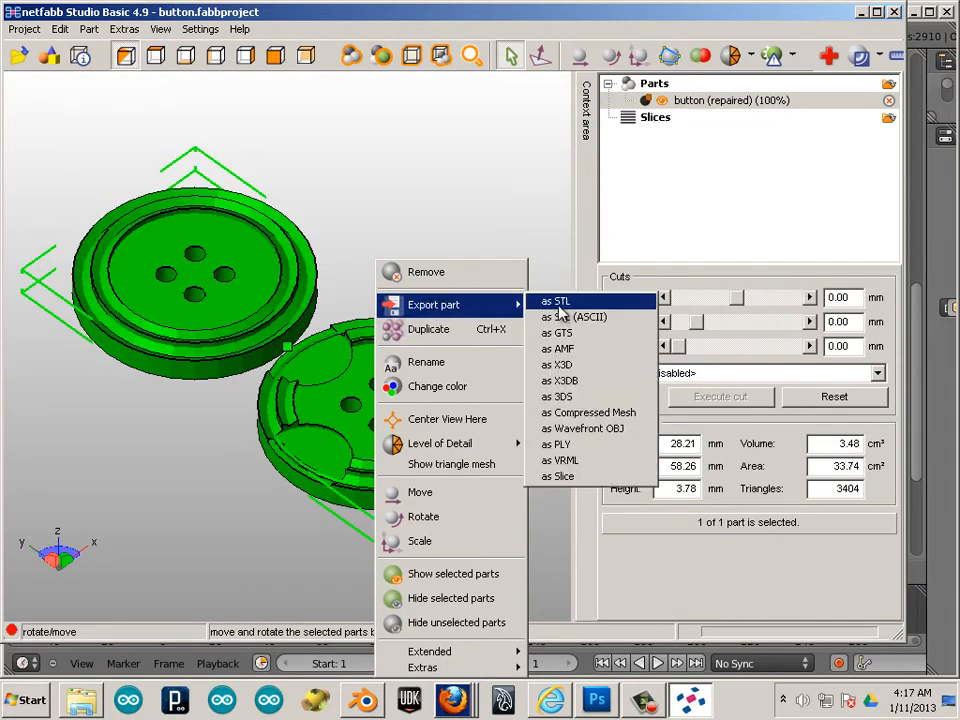
pyautogui.click(556, 301)
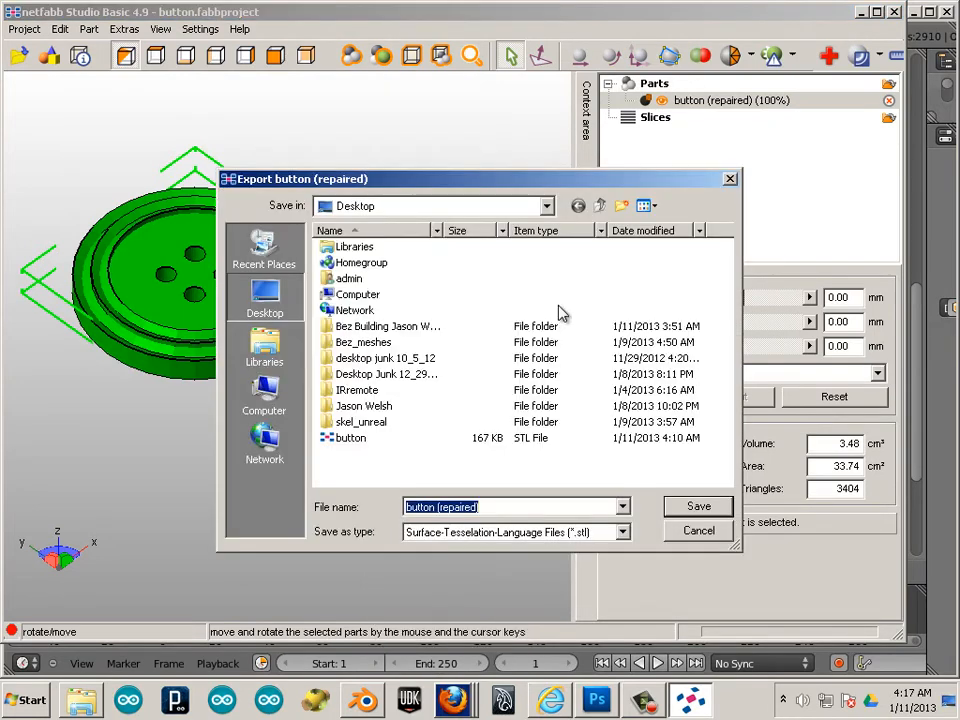
pyautogui.click(350, 438)
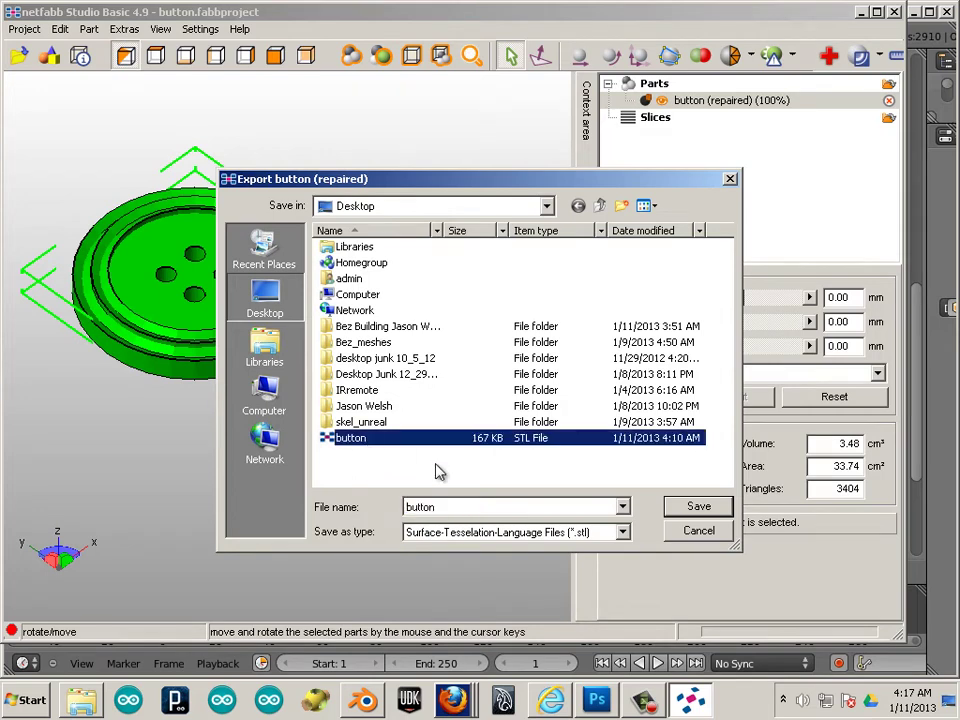
pyautogui.click(545, 508)
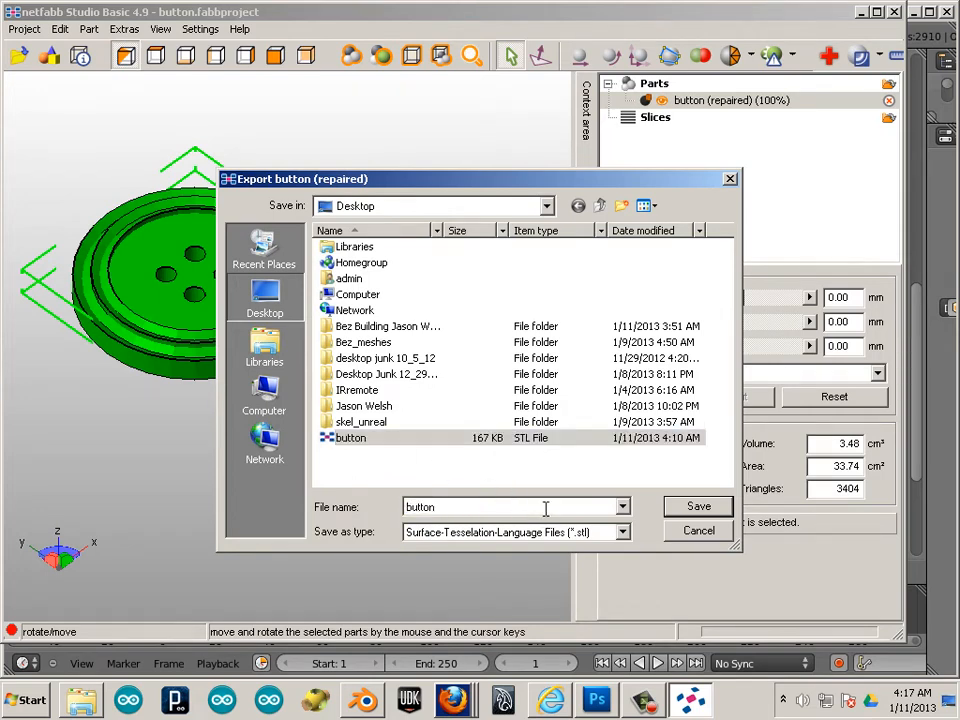
pyautogui.write('_fixed')
pyautogui.click(699, 506)
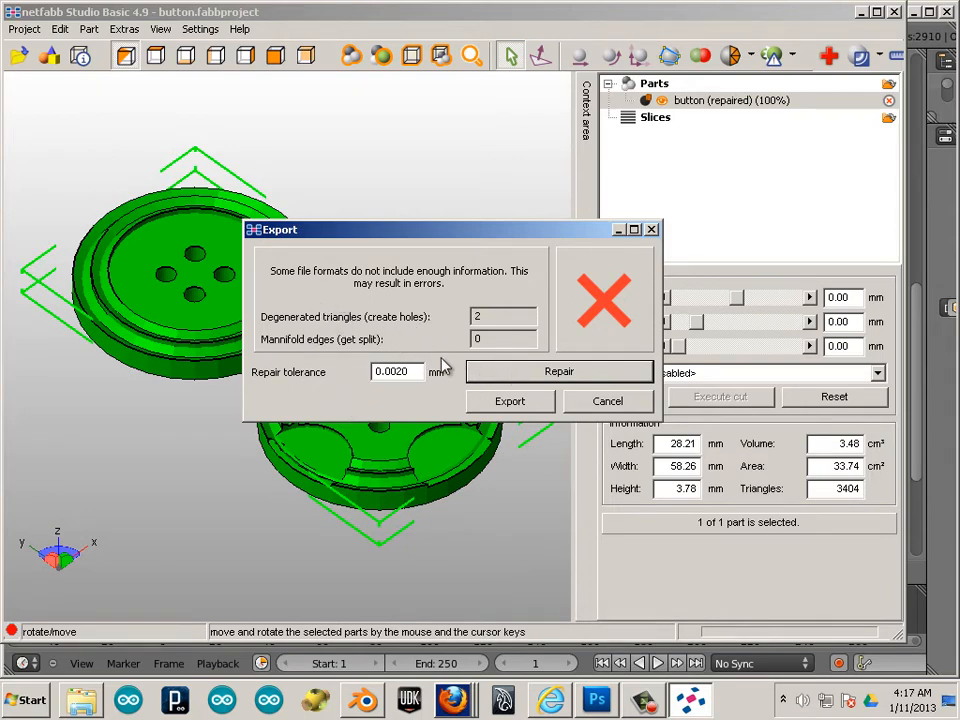
# Fix the degenerated triangles and finish the STL export.
pyautogui.click(545, 372)
pyautogui.click(510, 401)
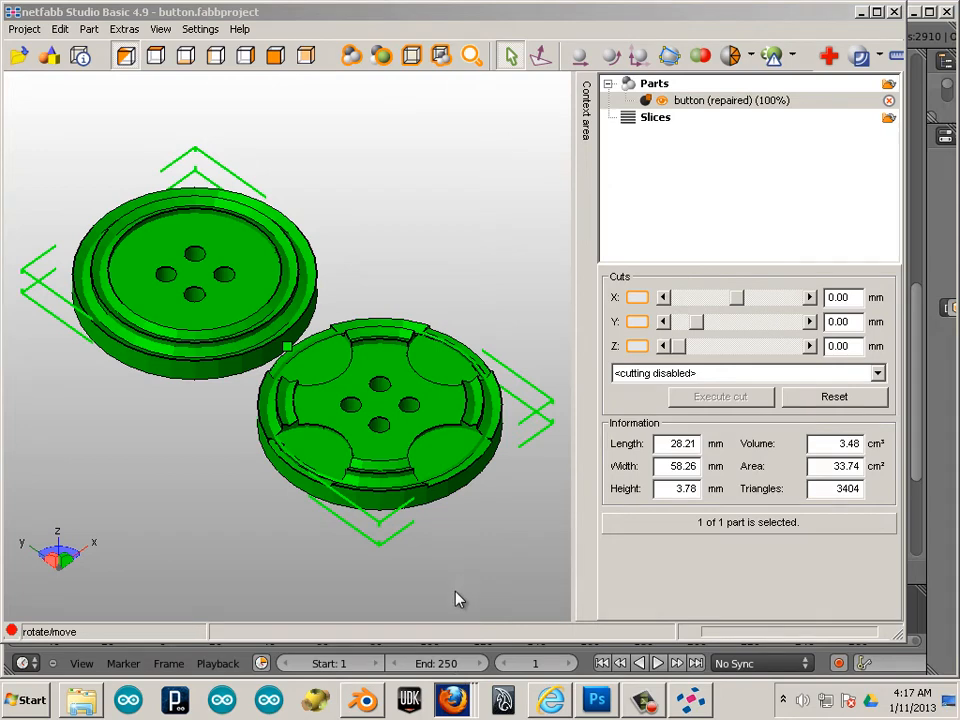
# Search Google for netfabb, open its website and go to the netfabb Cloud Services page.
pyautogui.click(452, 699)
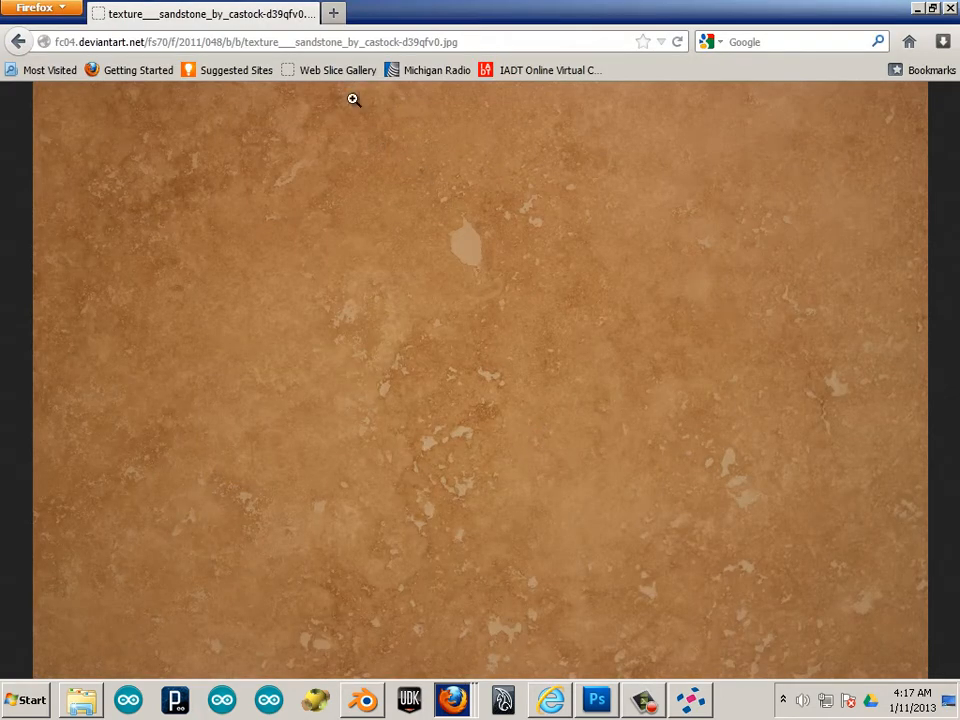
pyautogui.click(503, 699)
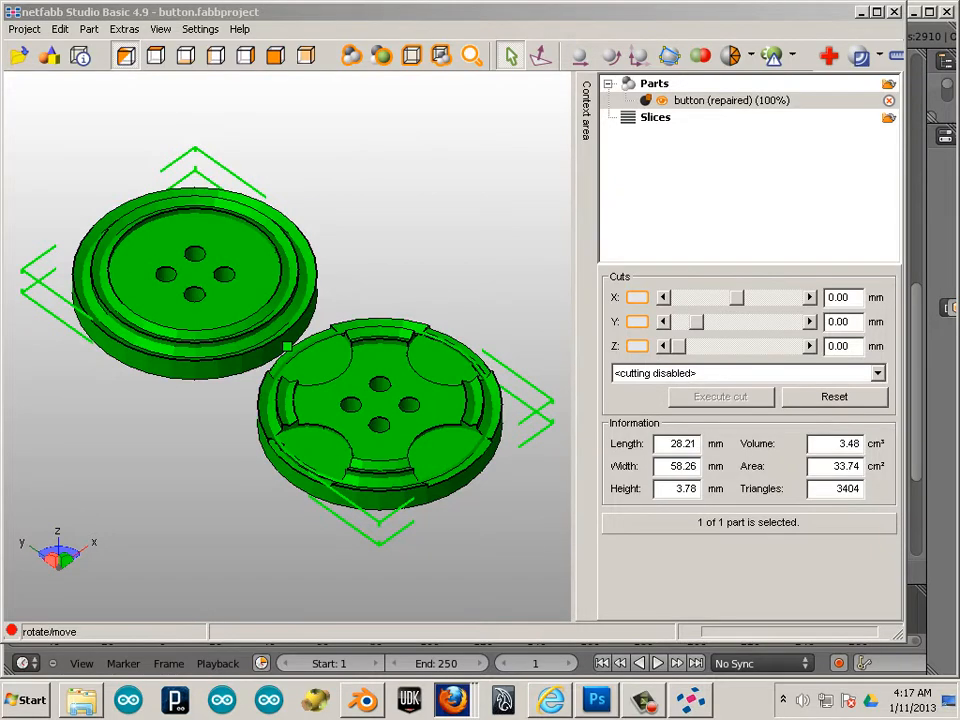
pyautogui.hotkey('alt', 'Tab')
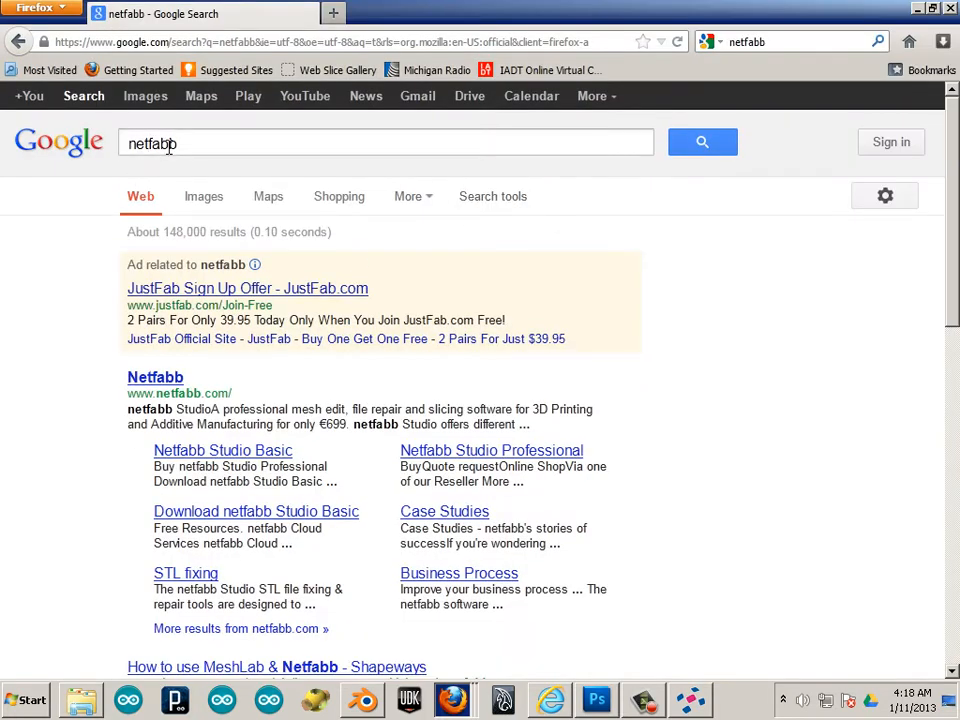
pyautogui.click(155, 377)
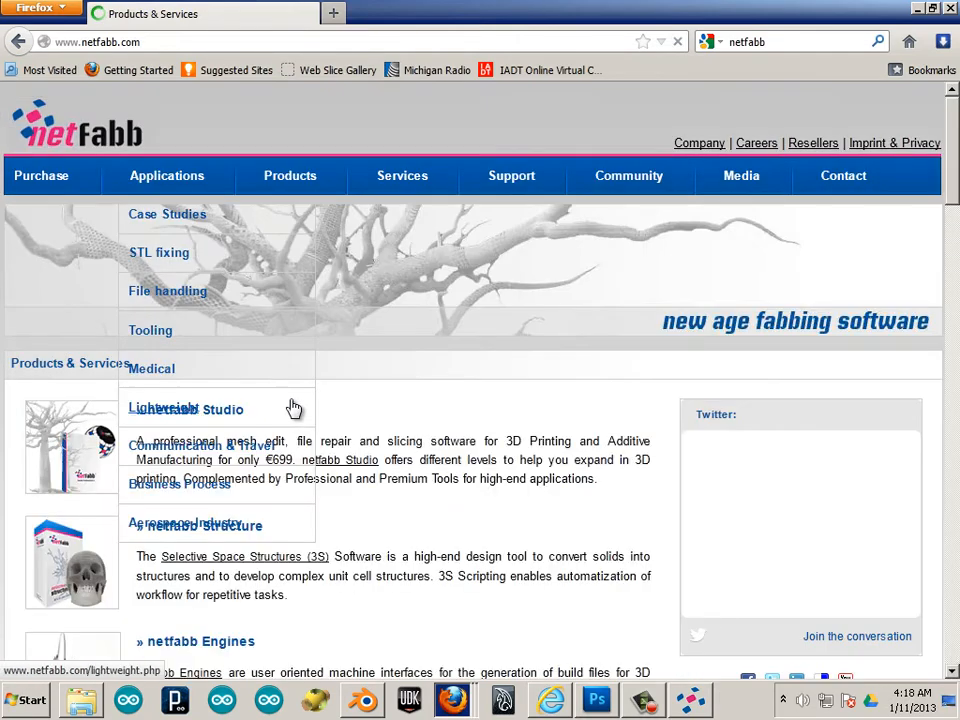
pyautogui.moveTo(402, 175)
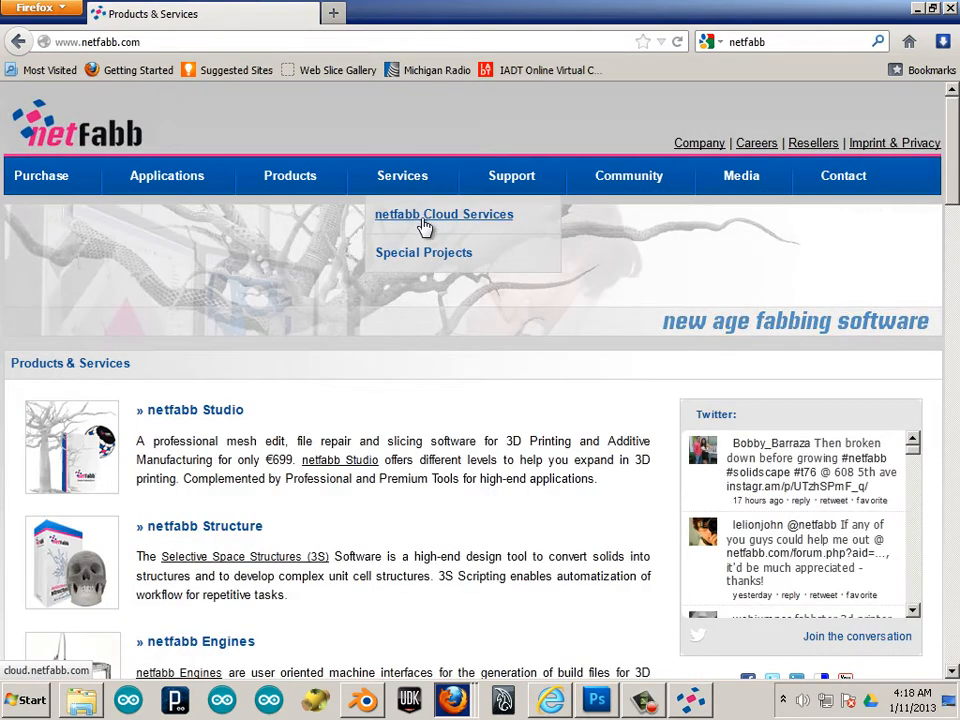
pyautogui.click(436, 219)
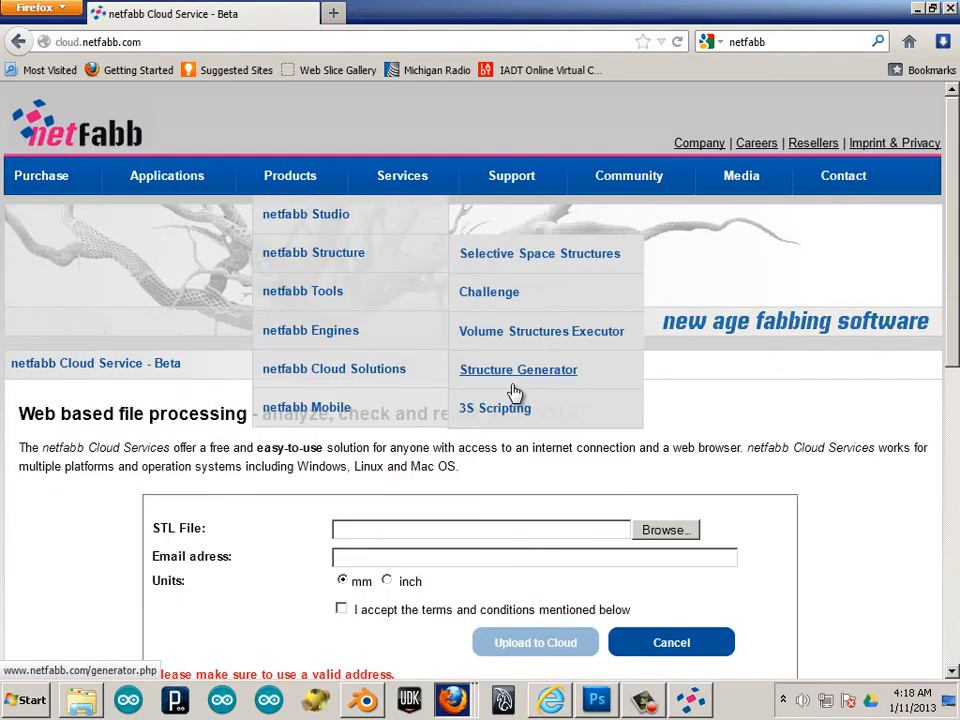
pyautogui.scroll(-3, 515, 390)
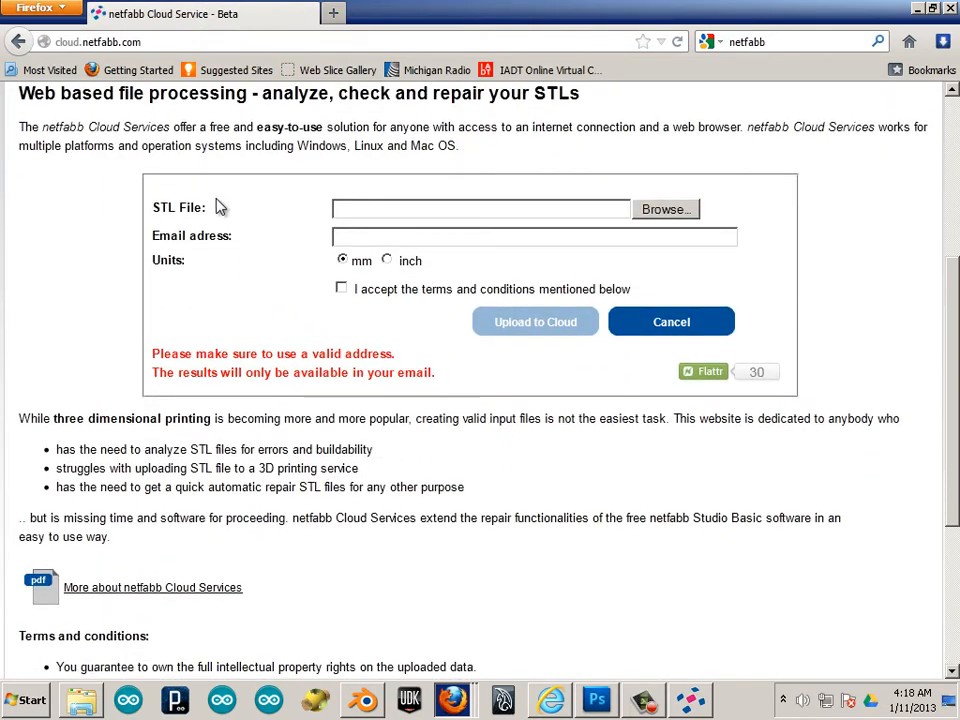
# Choose the original button STL file for the cloud upload.
pyautogui.click(665, 209)
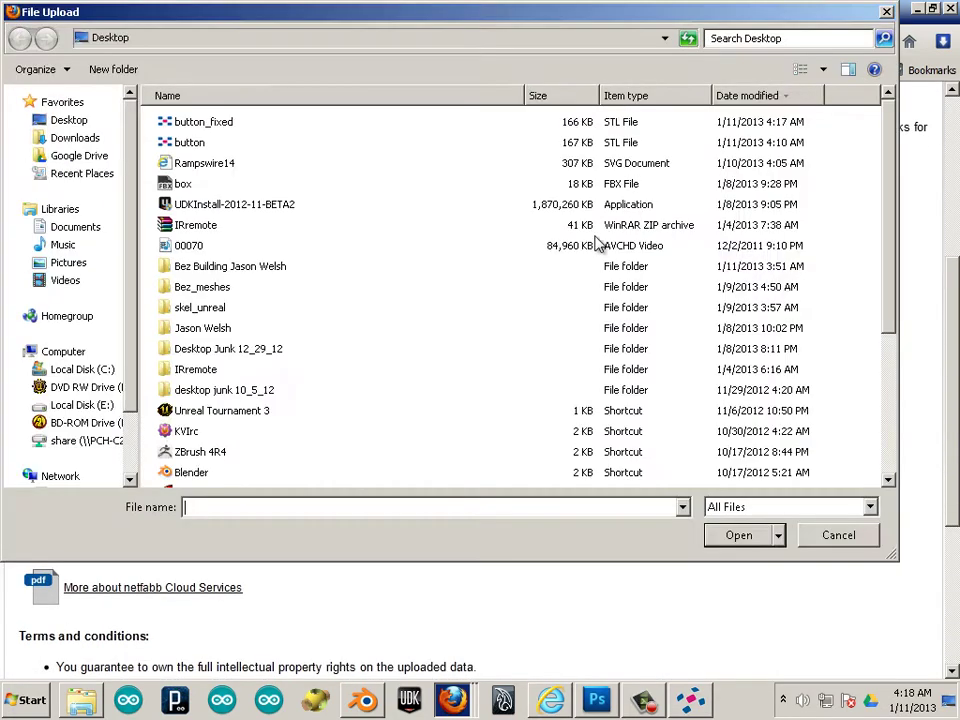
pyautogui.click(195, 121)
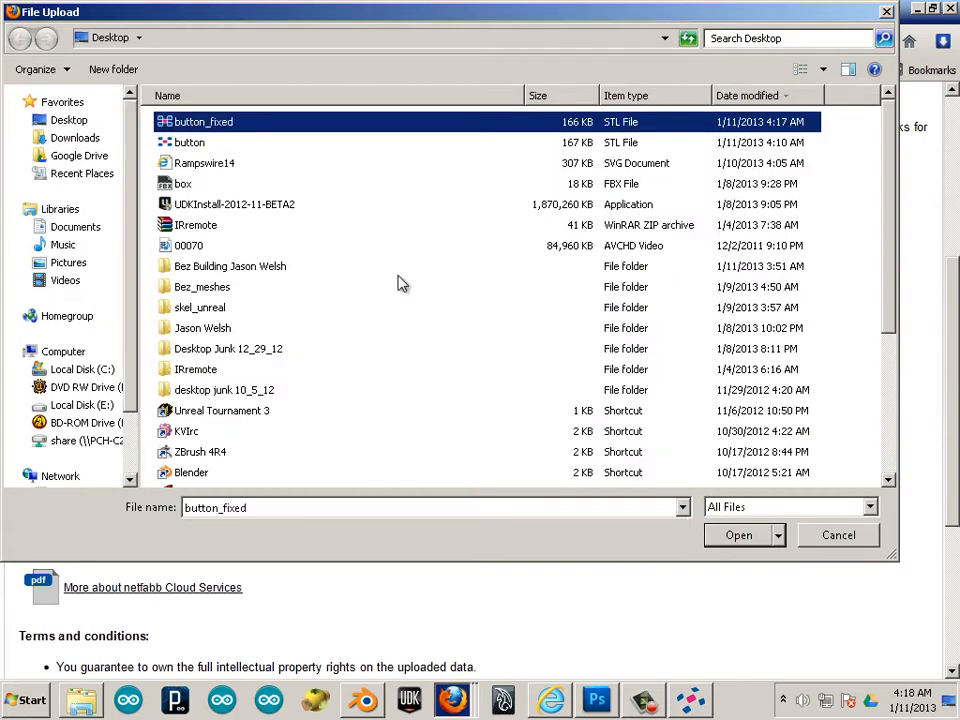
pyautogui.click(185, 142)
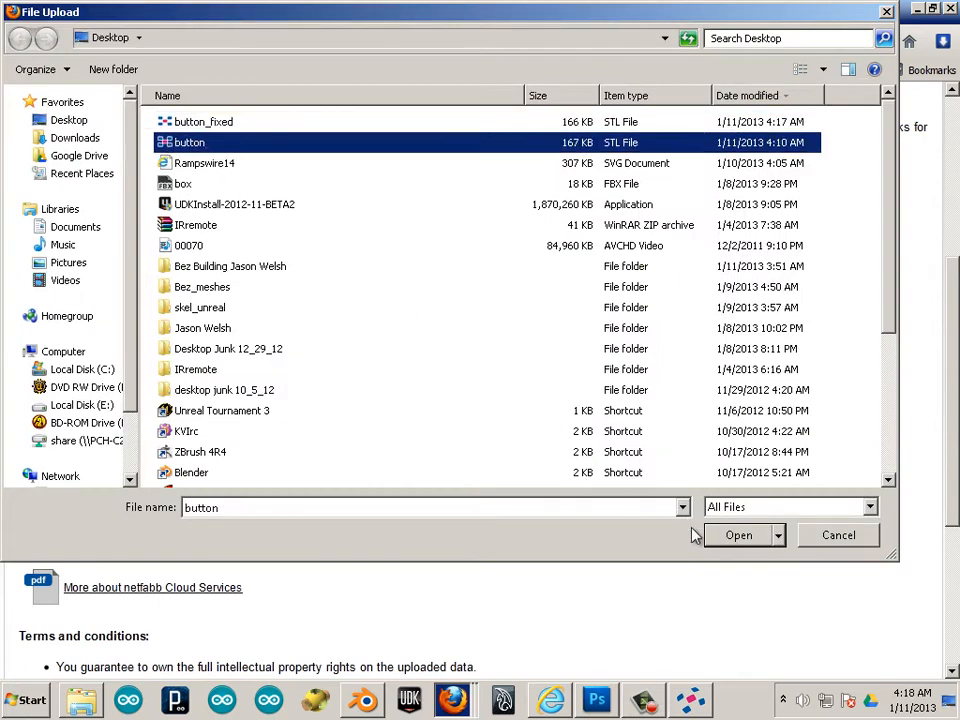
pyautogui.click(739, 535)
# Fill in the email address, accept the terms and upload the STL for cloud repair.
pyautogui.click(399, 236)
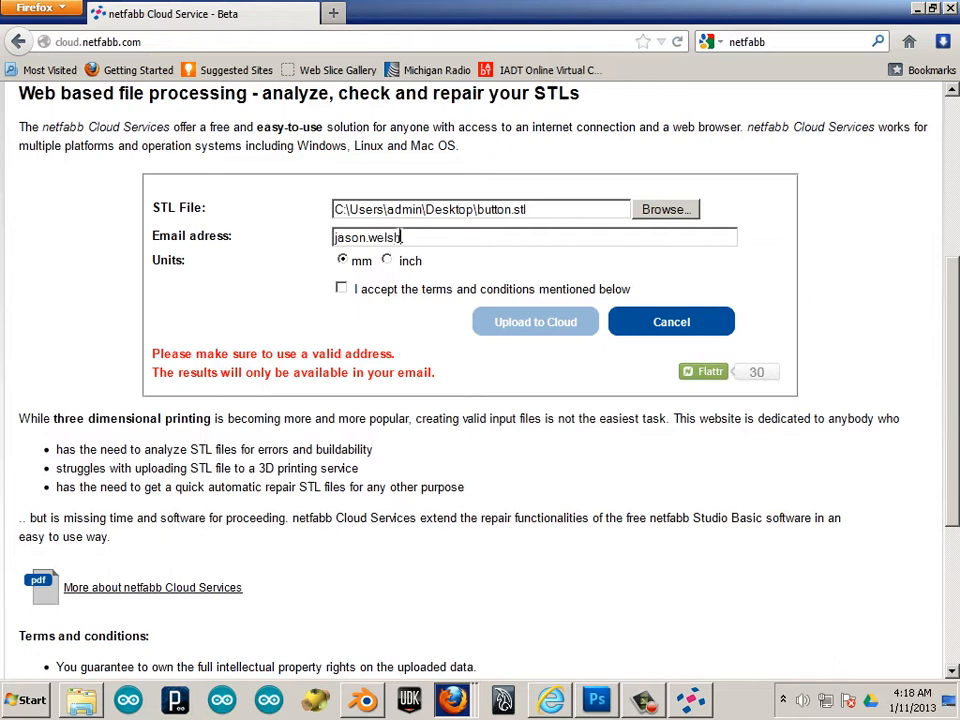
pyautogui.write('@gmail')
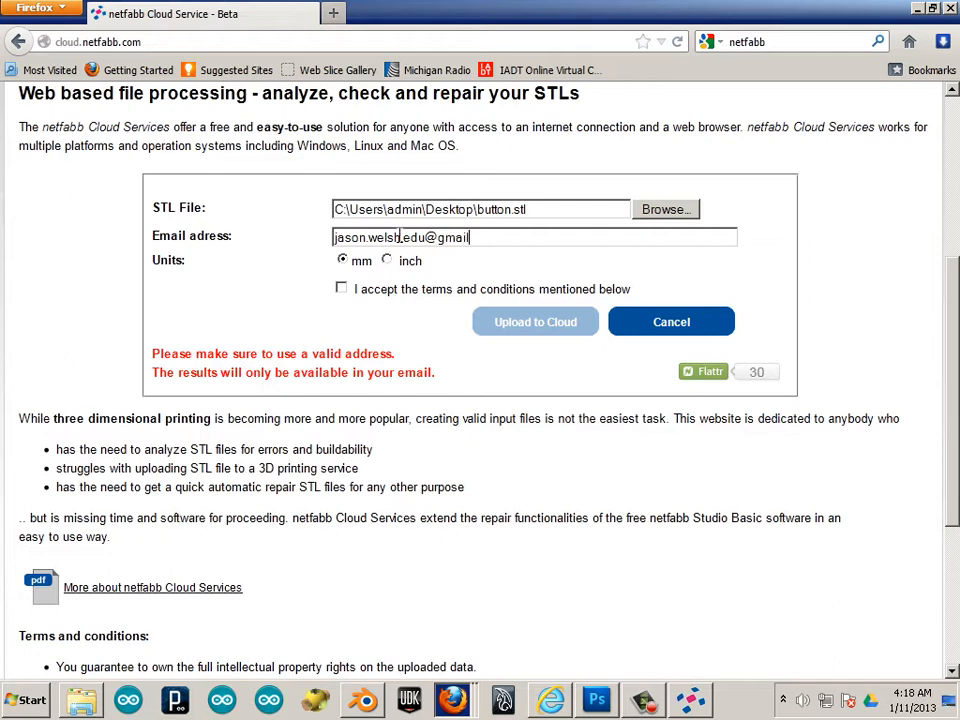
pyautogui.write('om')
pyautogui.click(341, 288)
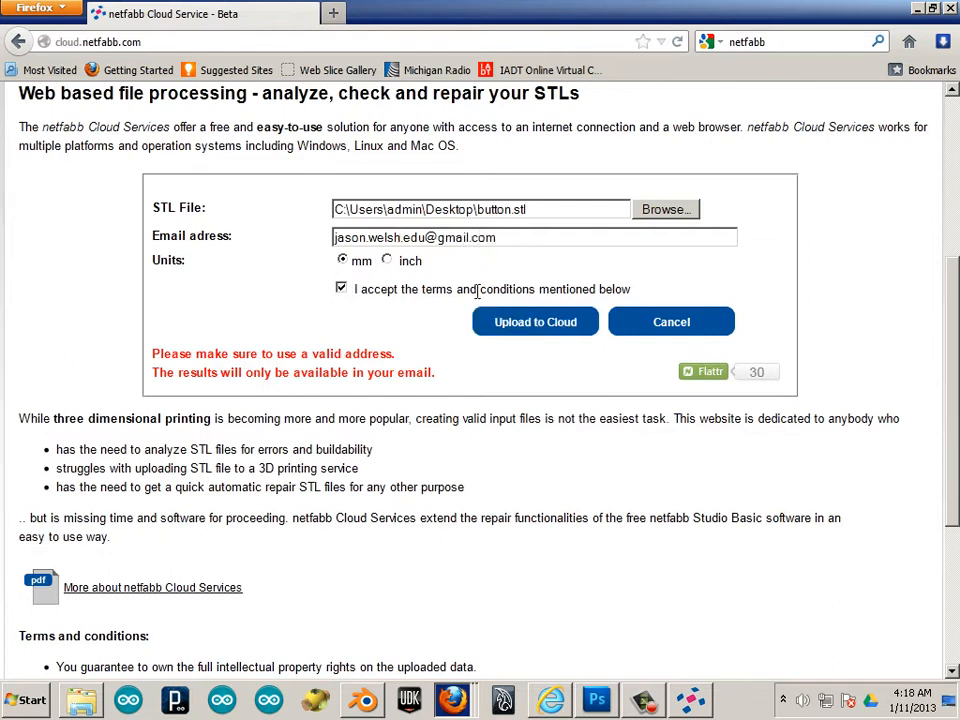
pyautogui.click(535, 321)
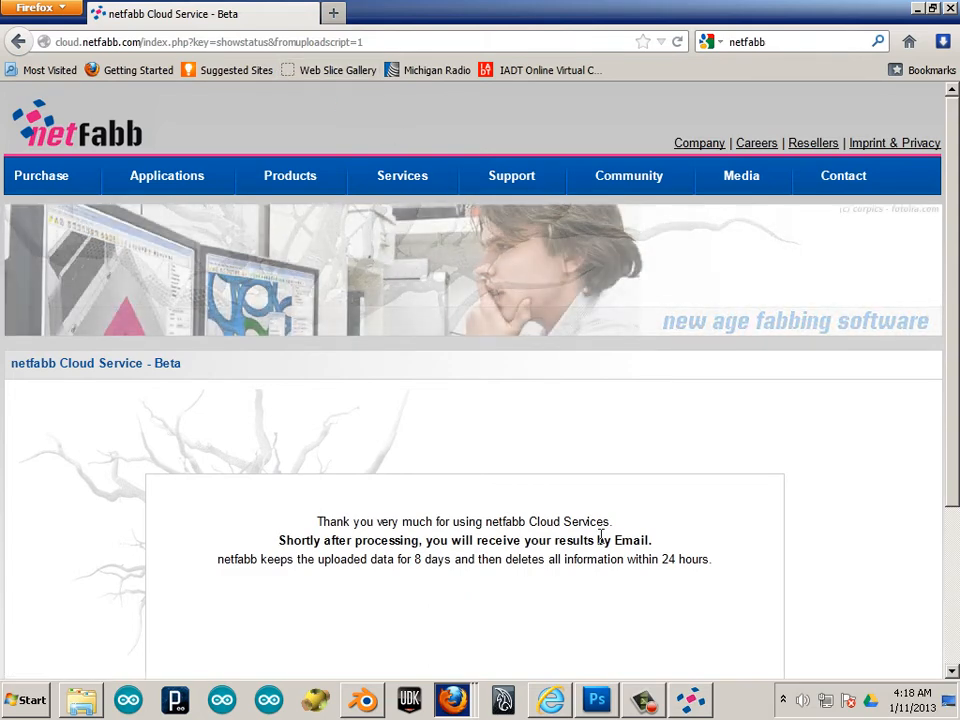
# Return to Blender, enter edit mode on the buttons with vertex selection and wireframe shading.
pyautogui.click(363, 700)
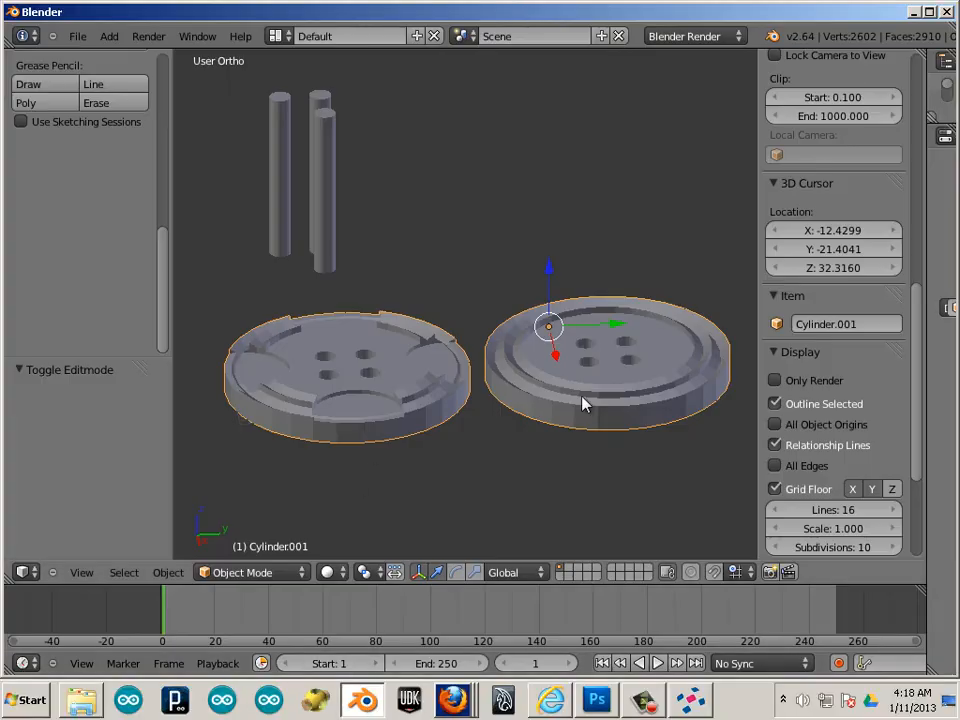
pyautogui.press('Tab')
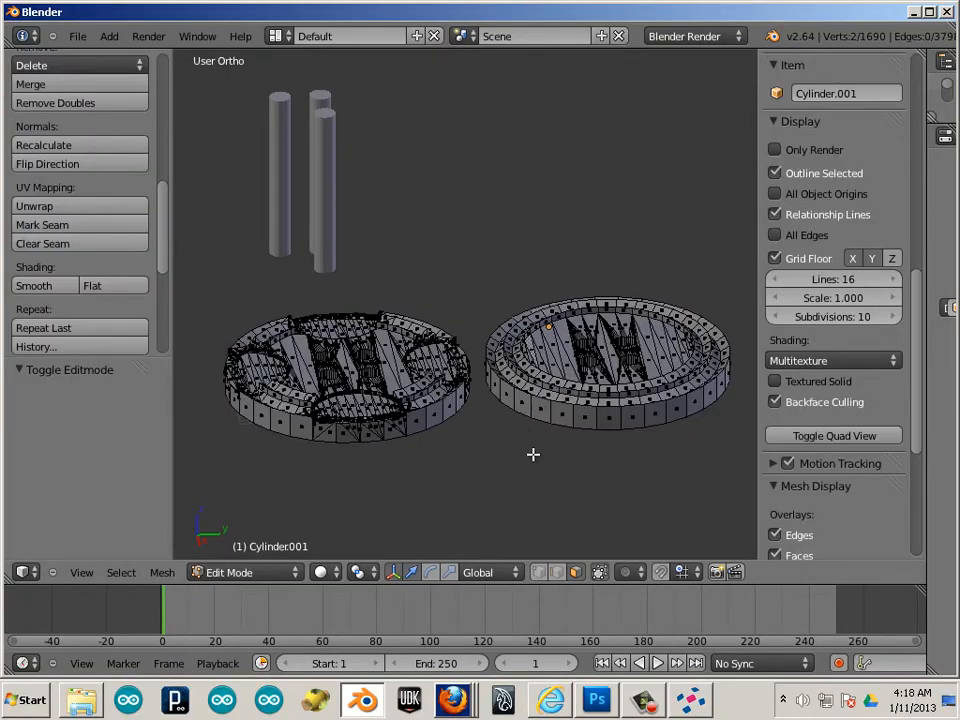
pyautogui.click(538, 572)
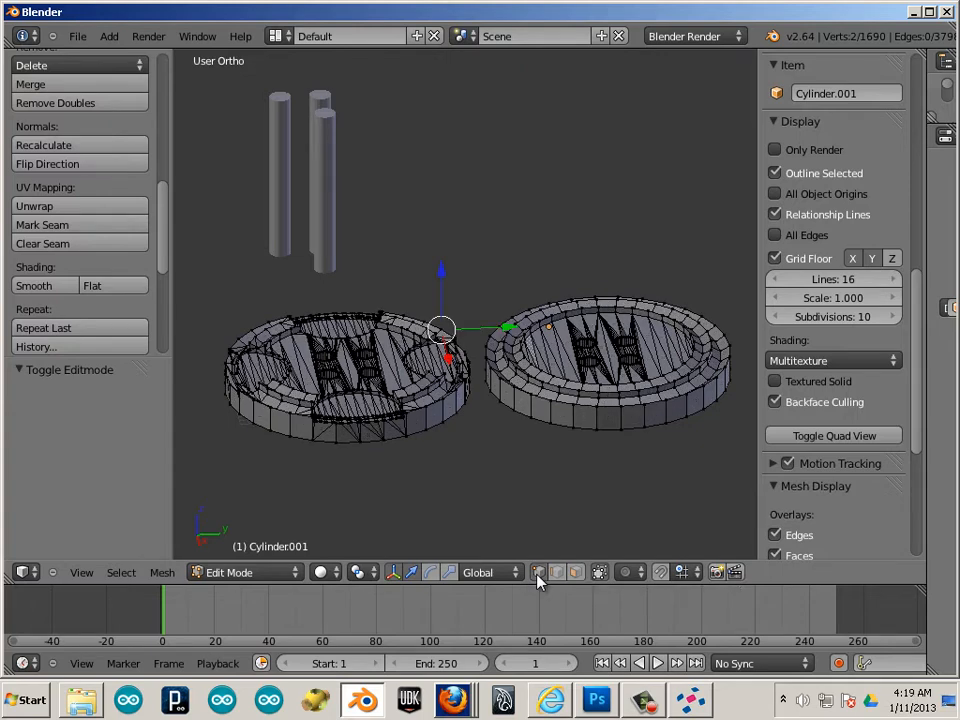
pyautogui.press('z')
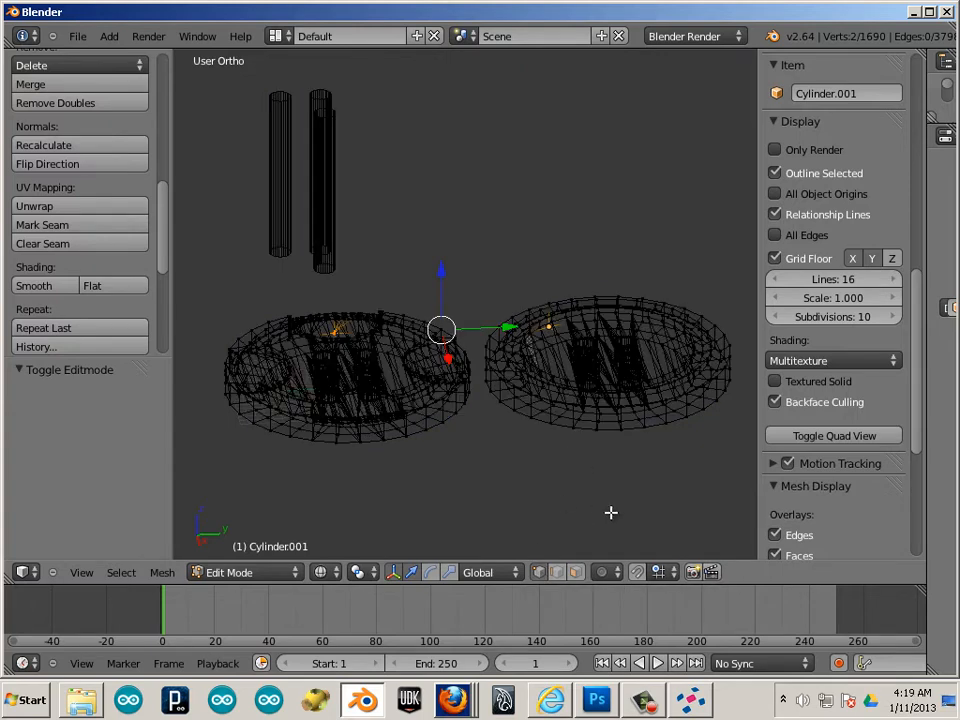
# Box-select every vertex of both buttons, restore solid shading and centre on the left button's holes.
pyautogui.moveTo(612, 512); pyautogui.dragTo(565, 478, button='middle')
pyautogui.press('b')
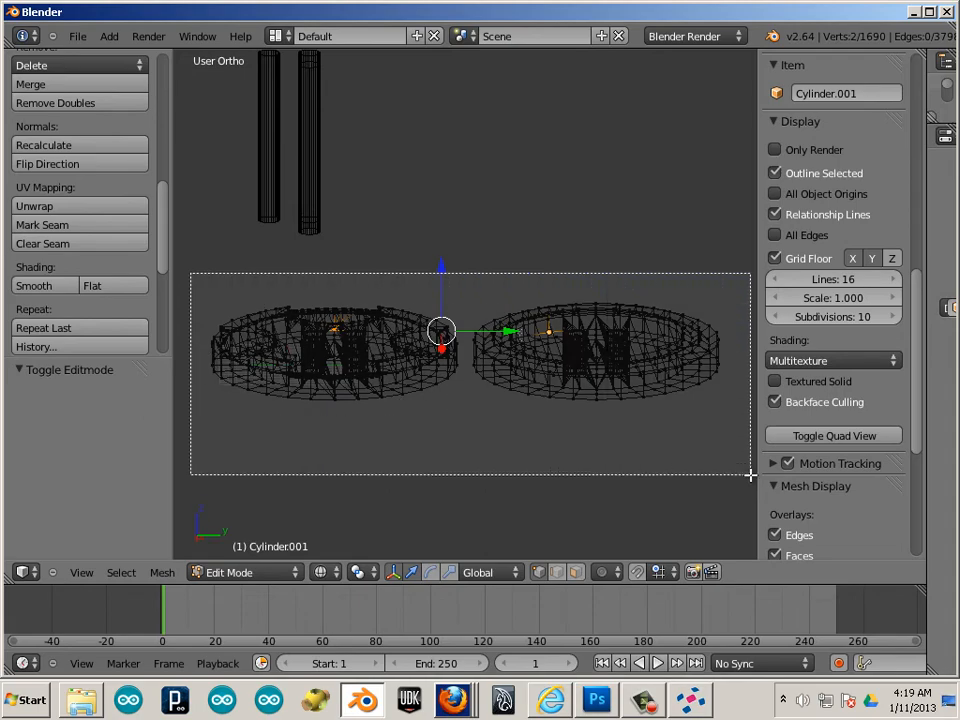
pyautogui.moveTo(195, 285); pyautogui.dragTo(744, 466)
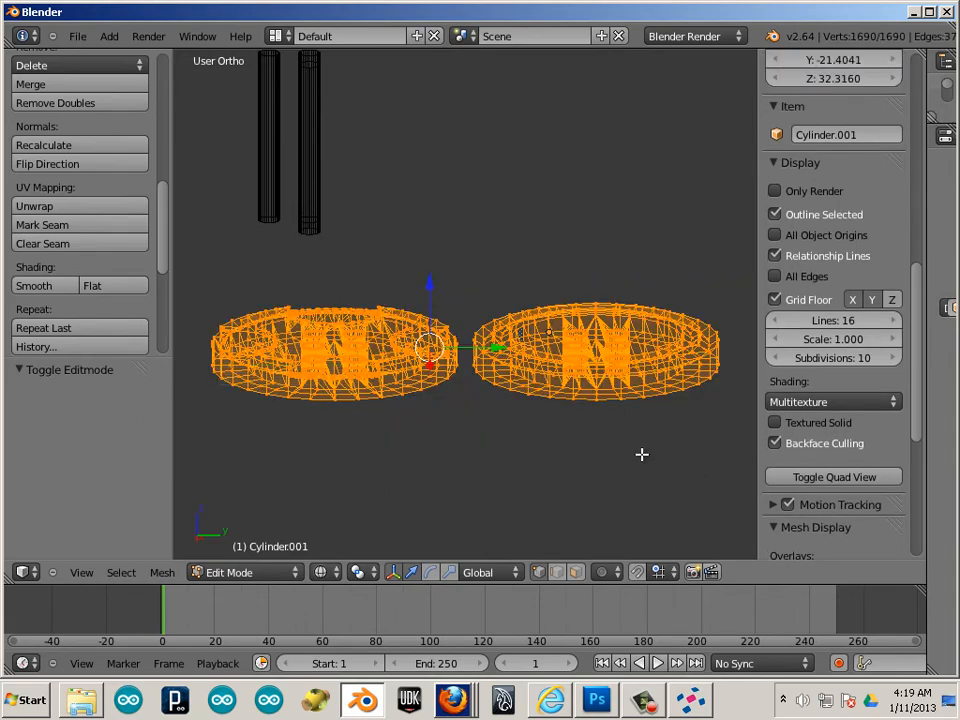
pyautogui.press('z')
pyautogui.moveTo(454, 429); pyautogui.dragTo(440, 400, button='middle')
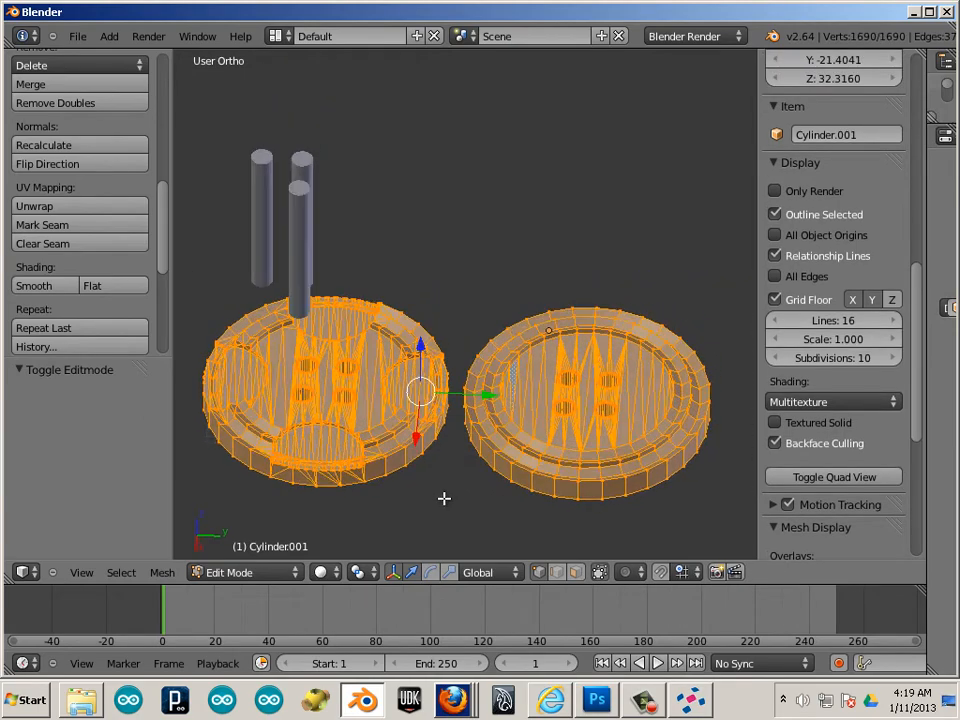
pyautogui.scroll(3, 545, 386)
pyautogui.scroll(2, 597, 421)
pyautogui.keyDown('shift'); pyautogui.moveTo(597, 421); pyautogui.dragTo(660, 320, button='middle'); pyautogui.keyUp('shift')
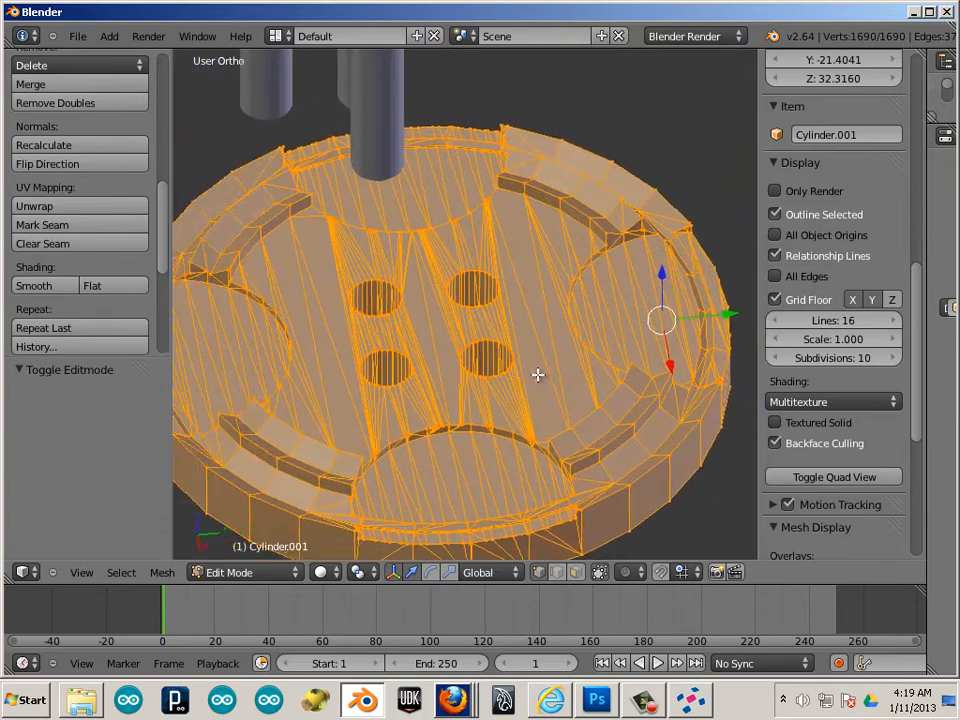
pyautogui.scroll(2, 570, 390)
pyautogui.scroll(1, 545, 386)
pyautogui.scroll(2, 536, 393)
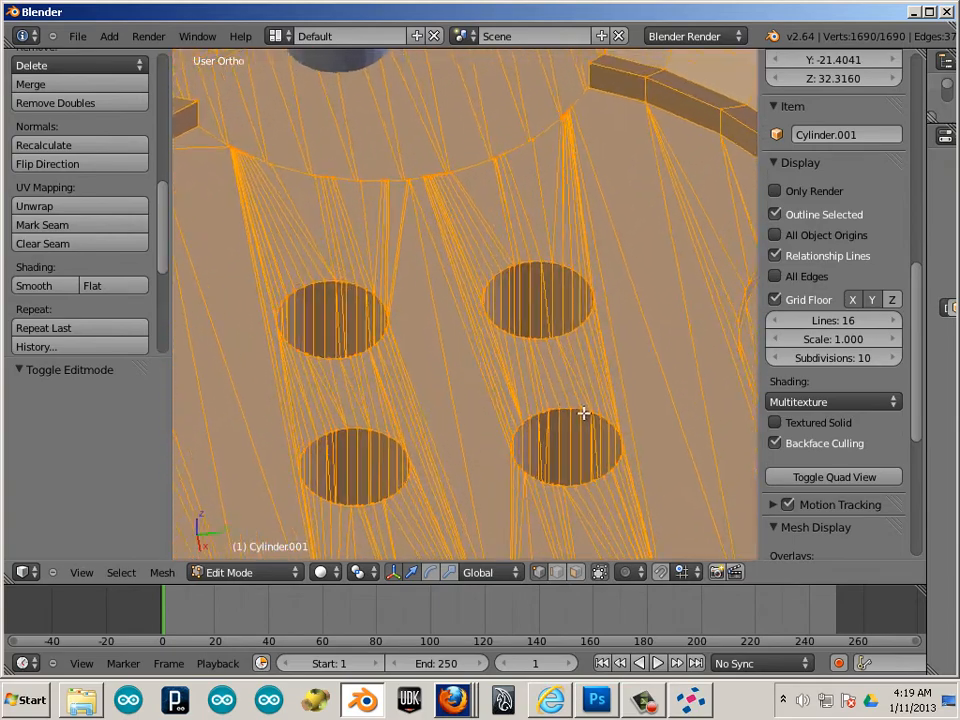
pyautogui.scroll(2, 580, 415)
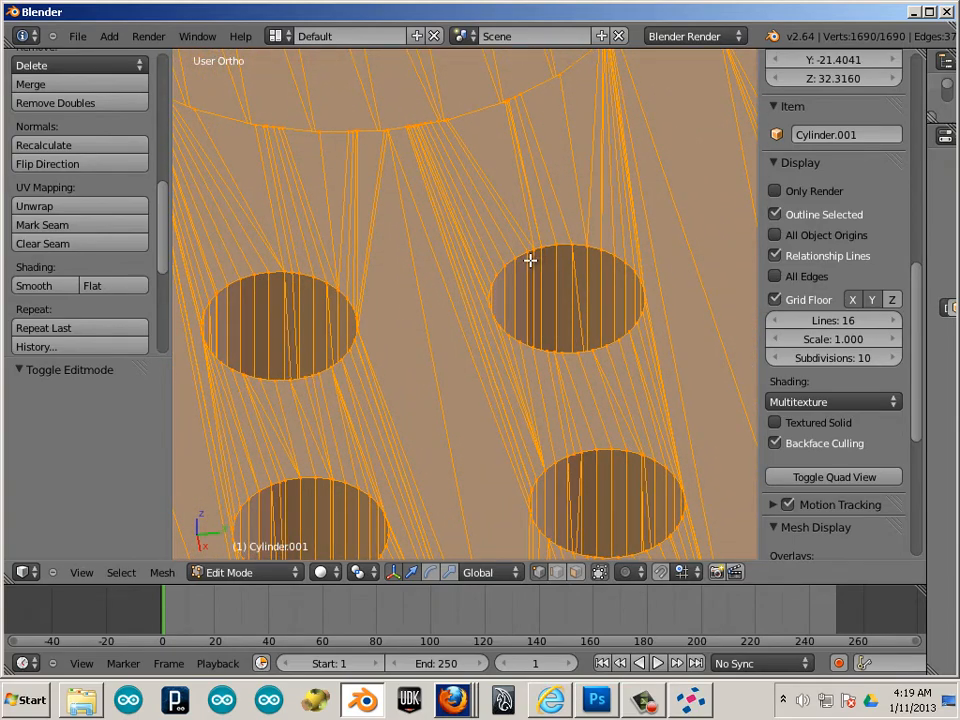
pyautogui.moveTo(161, 200)
pyautogui.mouseDown()
pyautogui.moveTo(158, 285)
pyautogui.moveTo(163, 200)
pyautogui.mouseUp()
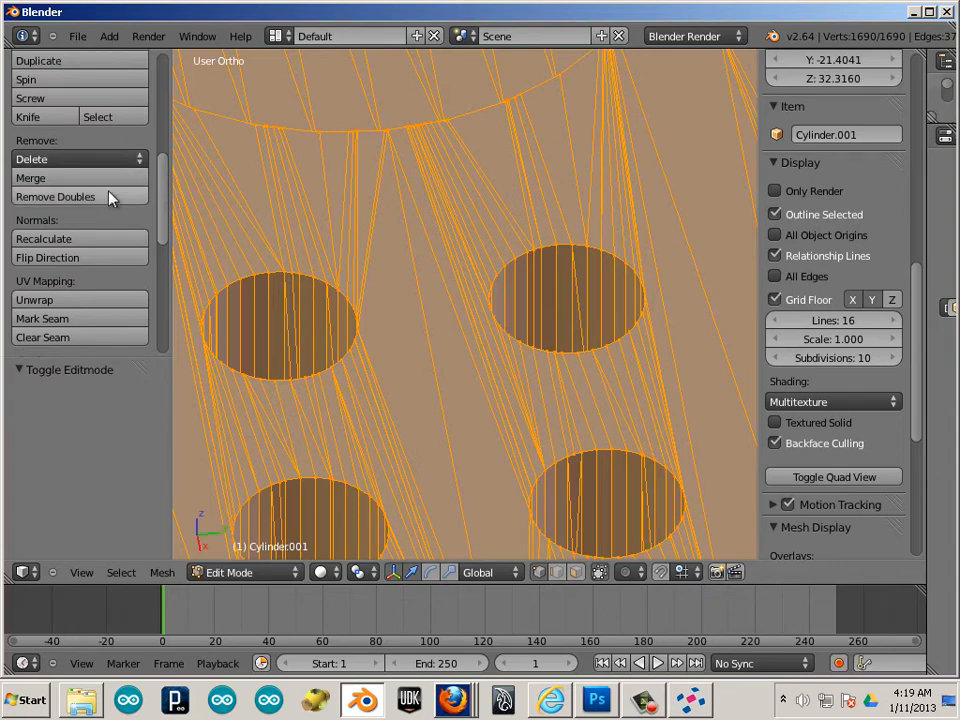
# Run Remove Doubles and settle the merge distance at 0.0401 after trying 0.0201–0.0501.
pyautogui.click(110, 199)
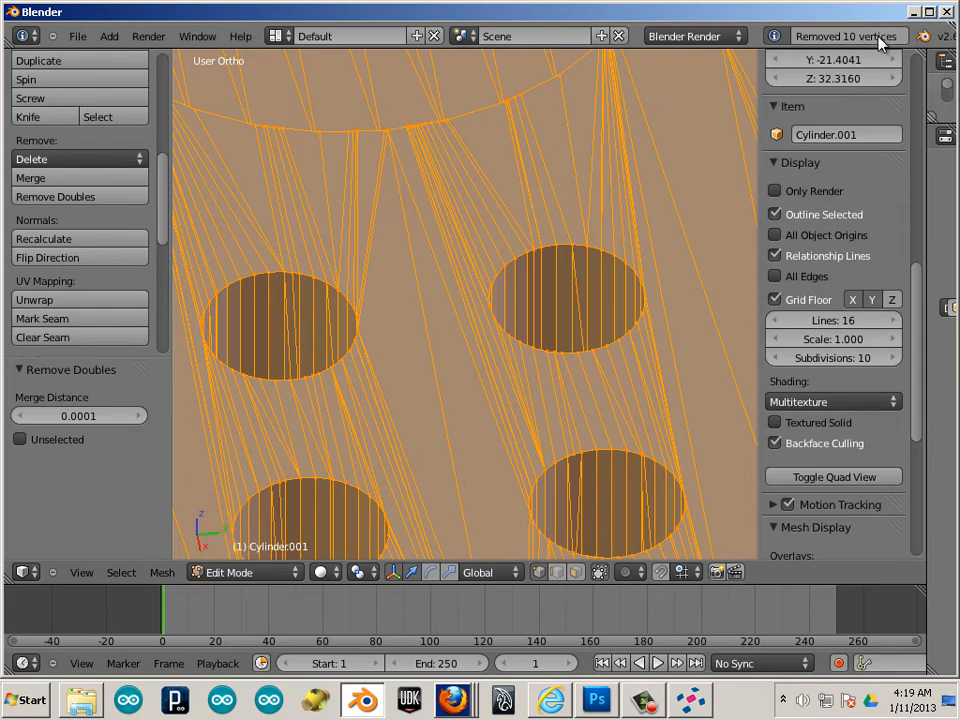
pyautogui.click(140, 418)
pyautogui.click(140, 418)
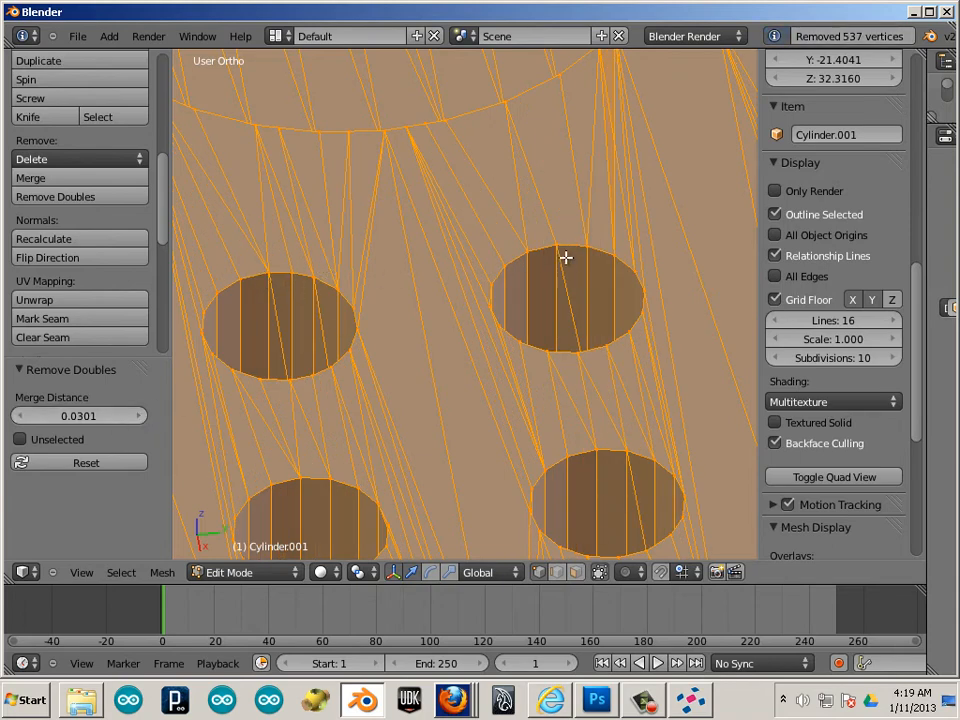
pyautogui.click(20, 416)
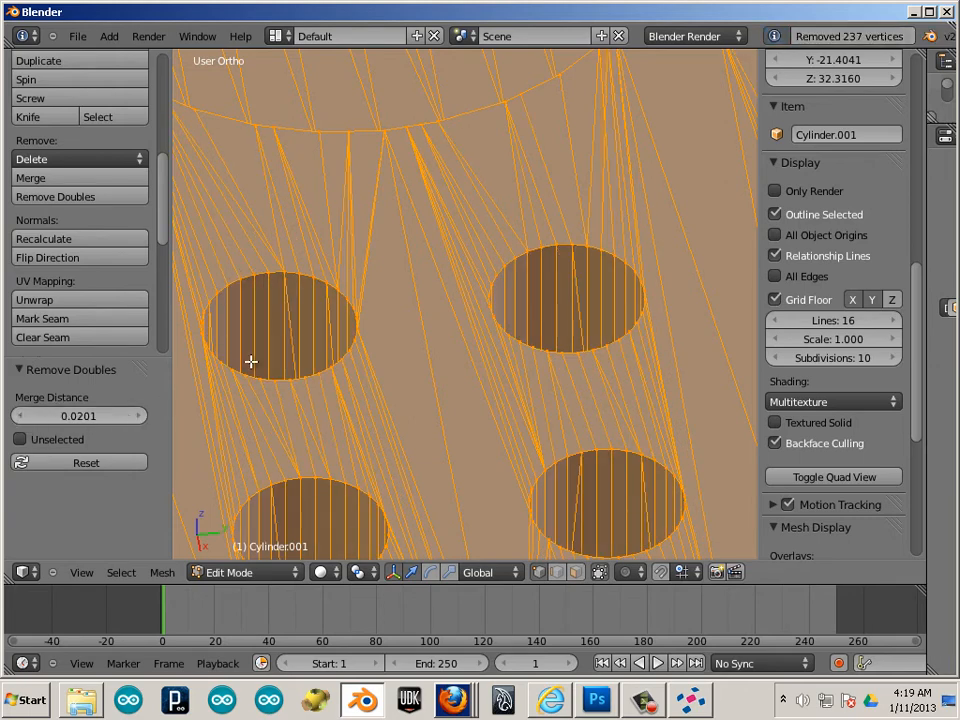
pyautogui.click(138, 416)
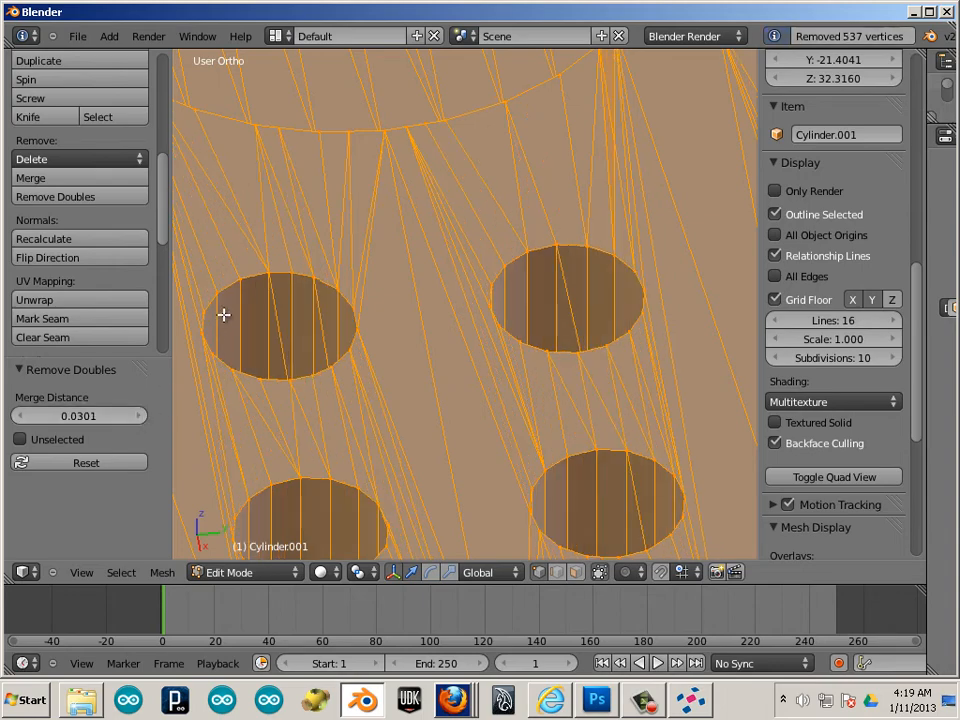
pyautogui.click(138, 416)
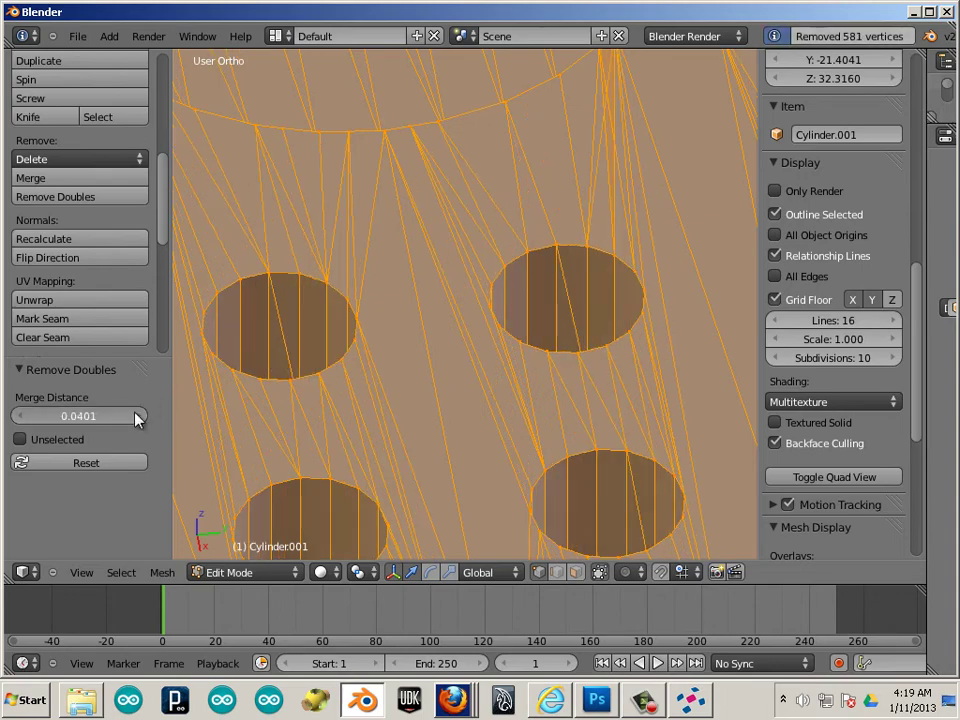
pyautogui.click(22, 416)
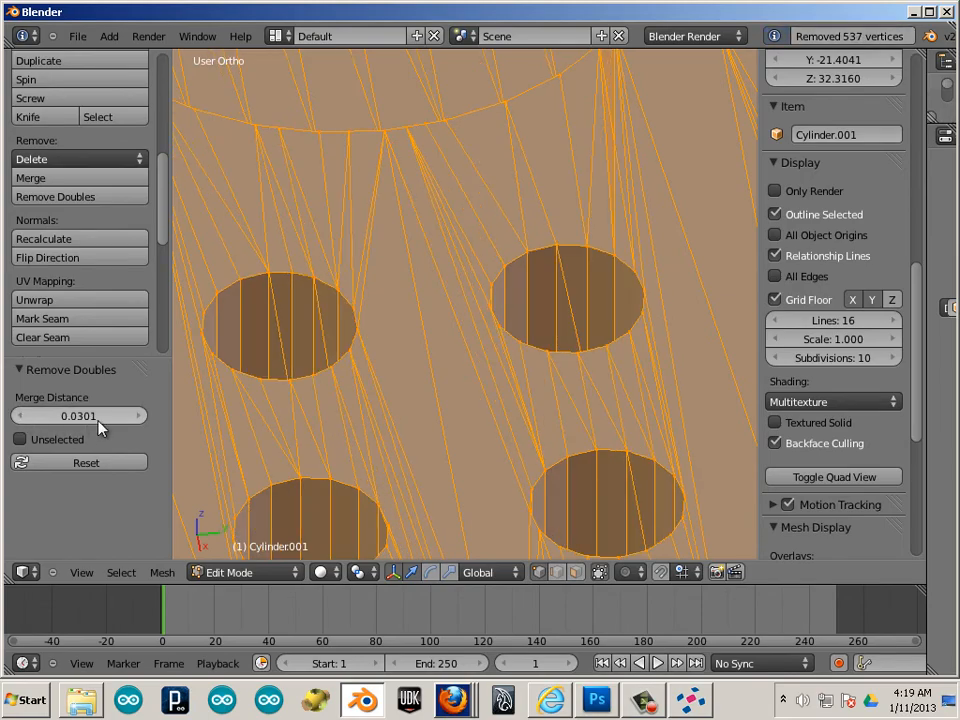
pyautogui.click(140, 416)
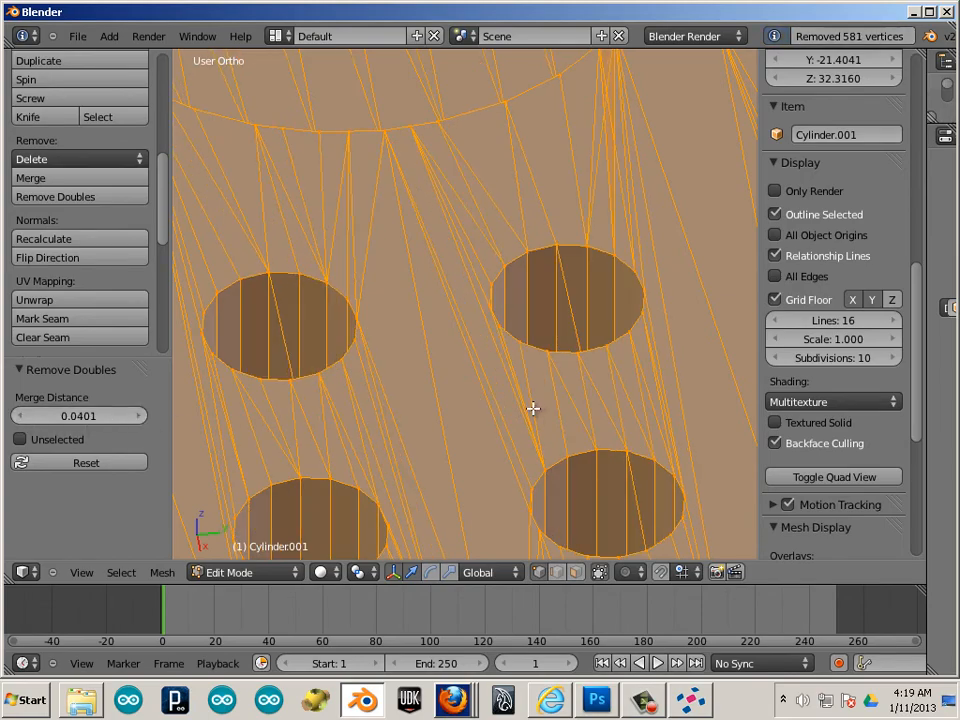
pyautogui.scroll(-5, 513, 416)
pyautogui.scroll(-3, 513, 416)
# Inspect the cleaned buttons from several angles and return to object mode.
pyautogui.moveTo(560, 470)
pyautogui.mouseDown(button='middle')
pyautogui.moveTo(440, 440)
pyautogui.moveTo(558, 446)
pyautogui.moveTo(570, 460)
pyautogui.moveTo(530, 480)
pyautogui.moveTo(341, 412)
pyautogui.moveTo(285, 345)
pyautogui.moveTo(440, 405)
pyautogui.moveTo(250, 325)
pyautogui.mouseUp(button='middle')
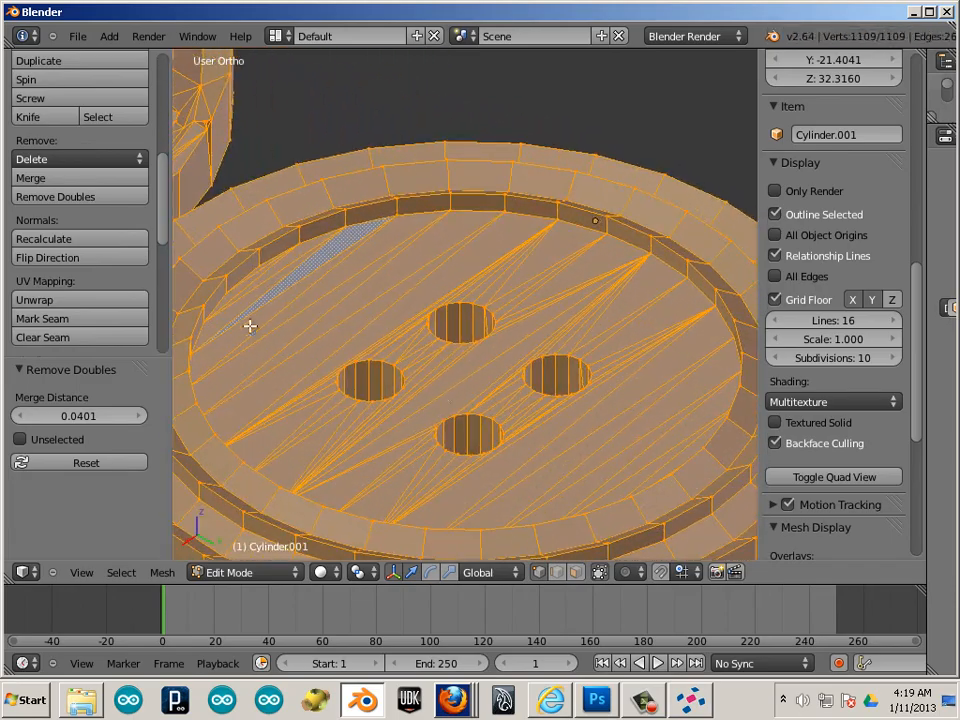
pyautogui.scroll(-3, 580, 500)
pyautogui.moveTo(380, 460)
pyautogui.mouseDown(button='middle')
pyautogui.moveTo(470, 445)
pyautogui.moveTo(632, 482)
pyautogui.moveTo(650, 450)
pyautogui.mouseUp(button='middle')
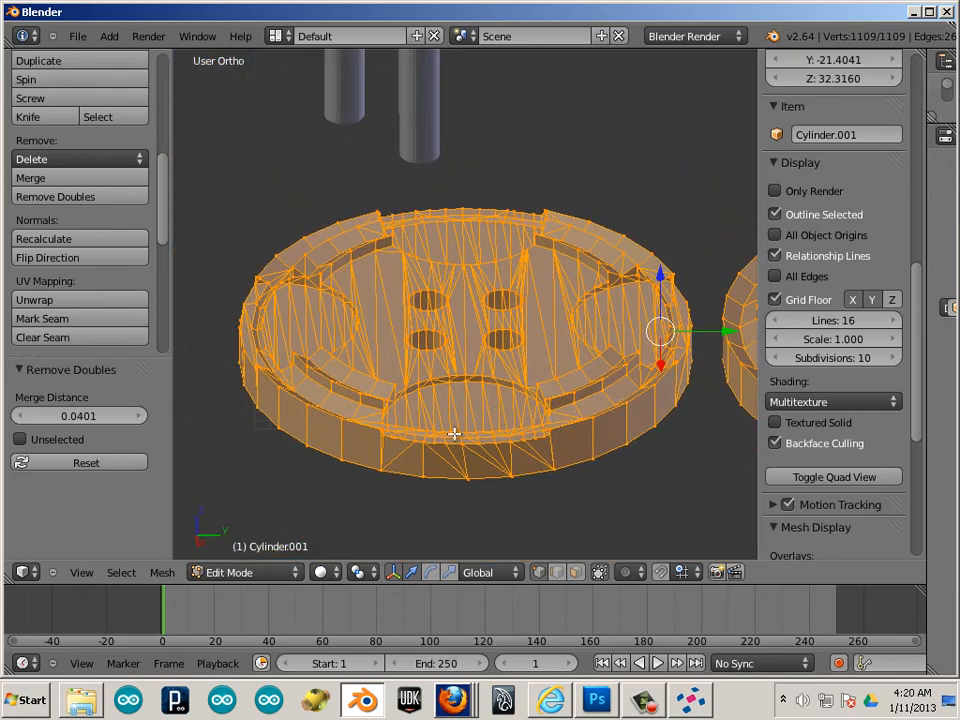
pyautogui.scroll(2, 402, 470)
pyautogui.moveTo(402, 470); pyautogui.dragTo(395, 388, button='middle')
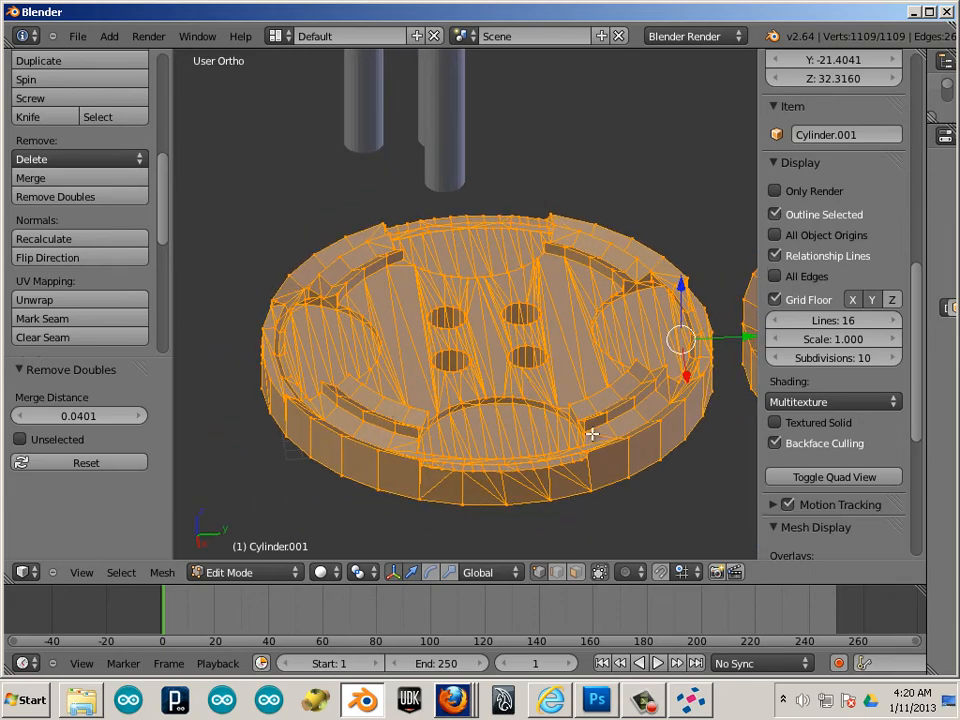
pyautogui.press('Tab')
pyautogui.moveTo(437, 371)
pyautogui.mouseDown(button='middle')
pyautogui.moveTo(380, 400)
pyautogui.moveTo(475, 389)
pyautogui.mouseUp(button='middle')
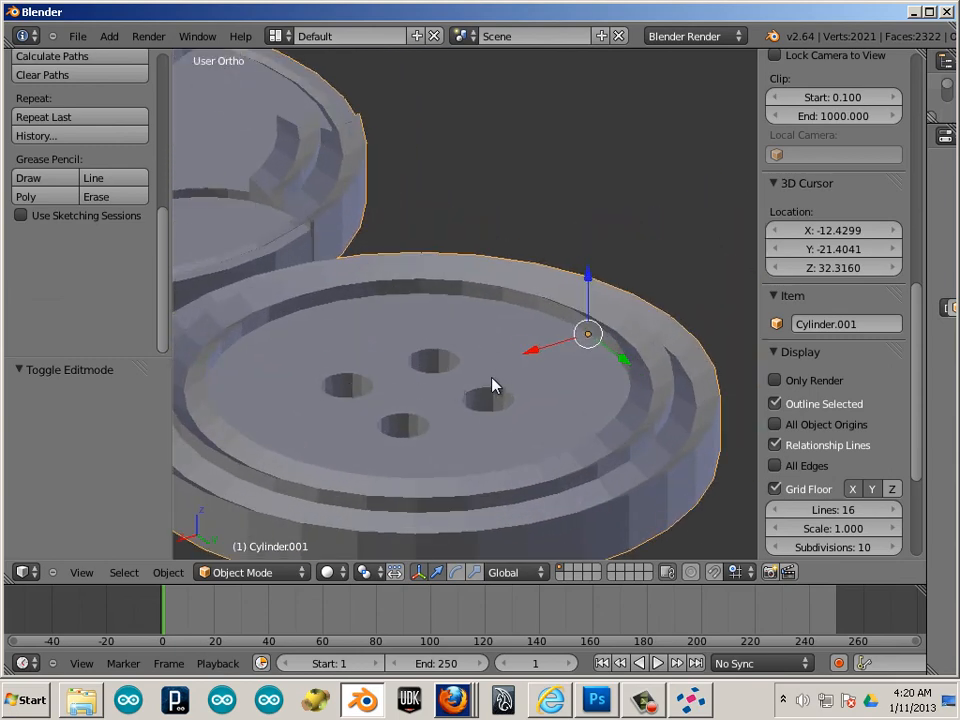
pyautogui.scroll(-3, 492, 385)
pyautogui.moveTo(345, 370)
pyautogui.mouseDown(button='middle')
pyautogui.moveTo(455, 390)
pyautogui.moveTo(508, 366)
pyautogui.moveTo(460, 390)
pyautogui.mouseUp(button='middle')
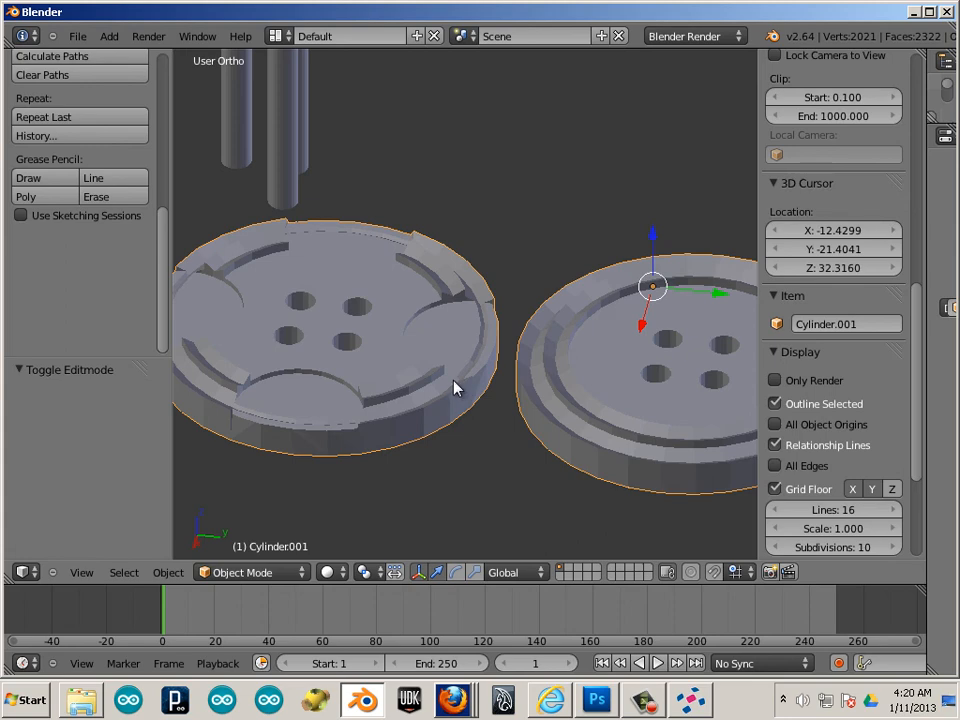
pyautogui.scroll(-2, 455, 400)
pyautogui.keyDown('shift'); pyautogui.moveTo(348, 380); pyautogui.dragTo(540, 445, button='middle'); pyautogui.keyUp('shift')
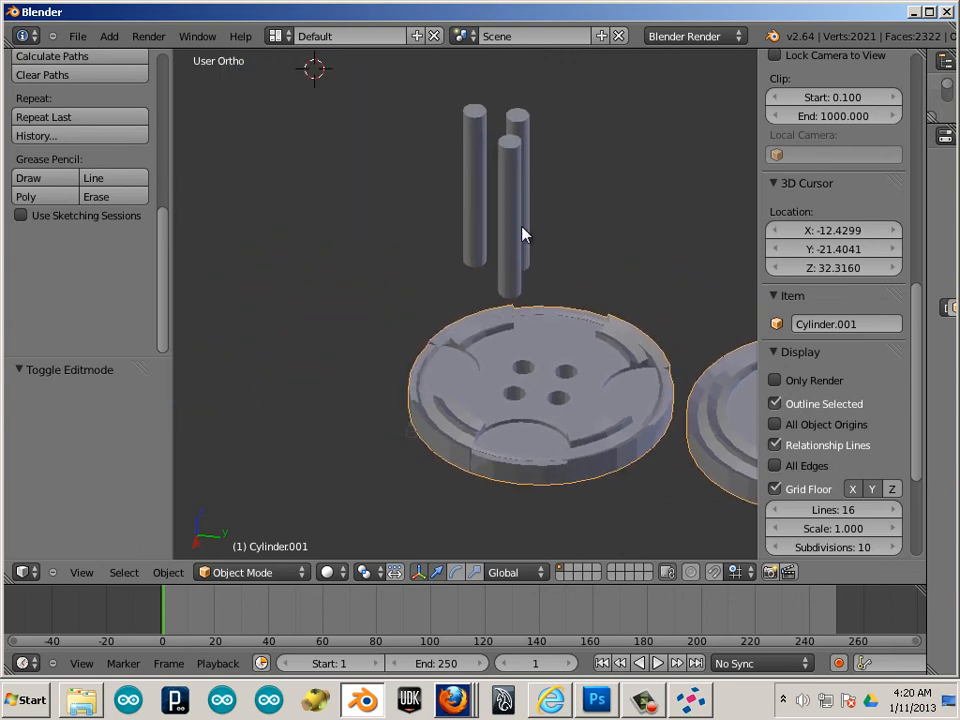